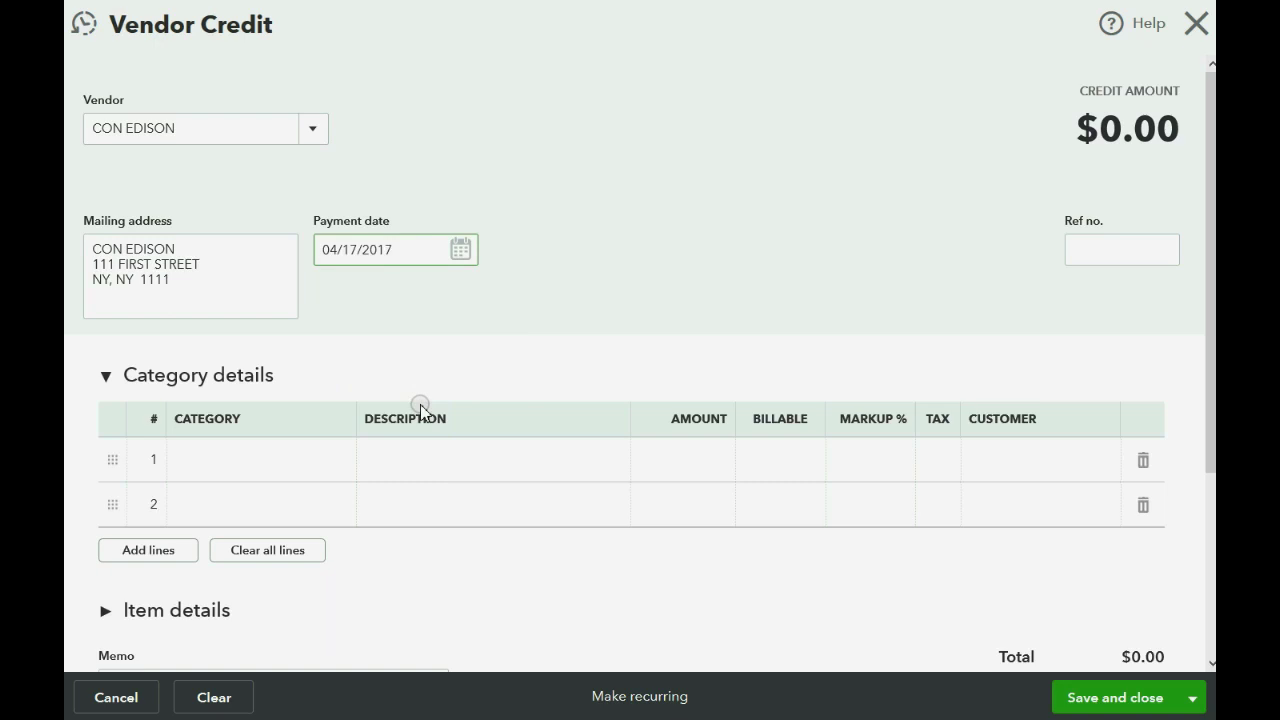
# - Assign the ELECTRICITY EXP category to the first category line of the CON EDISON vendor credit
pyautogui.press('Tab')
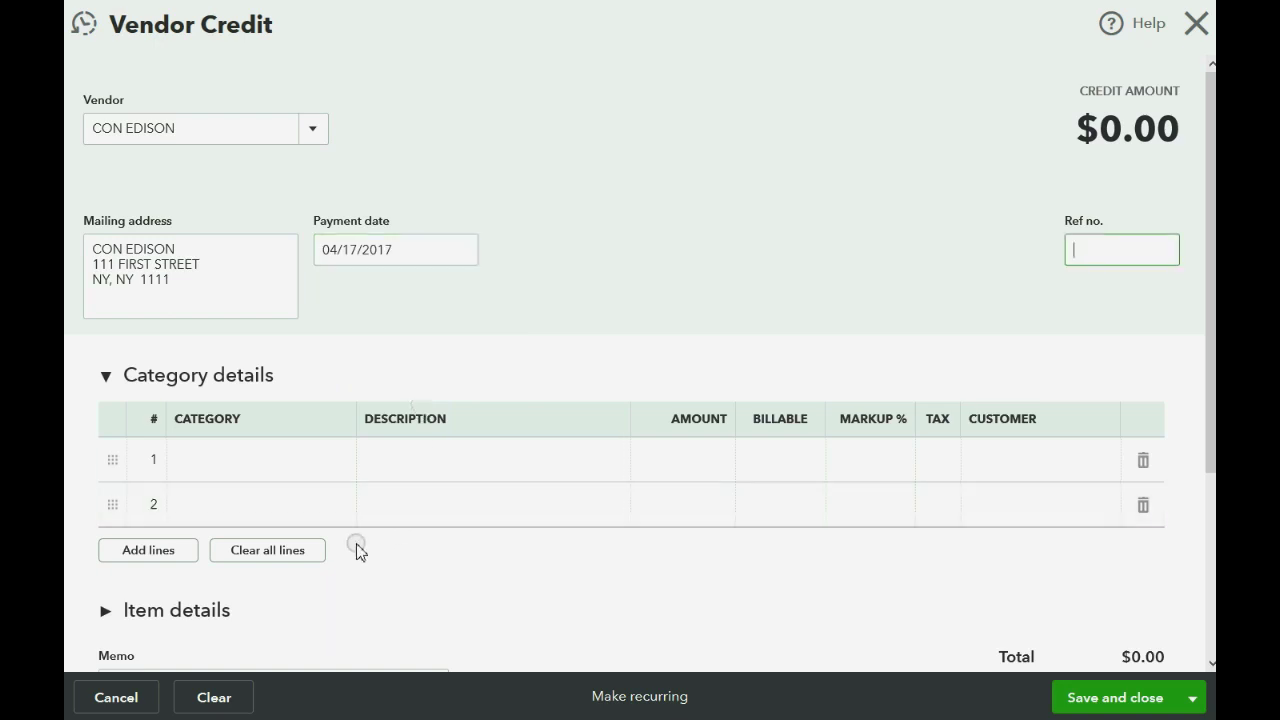
pyautogui.click(330, 470)
pyautogui.click(337, 470)
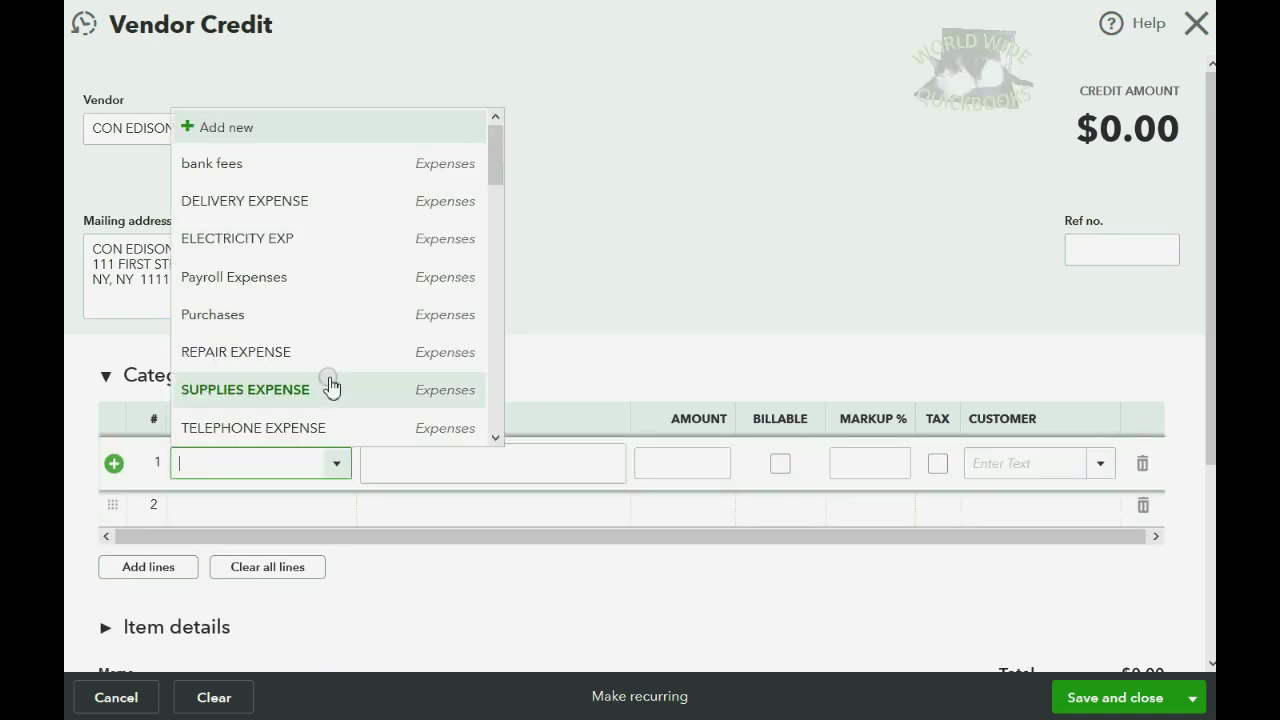
pyautogui.scroll(-3, 330, 386)
pyautogui.scroll(3, 330, 386)
pyautogui.click(322, 250)
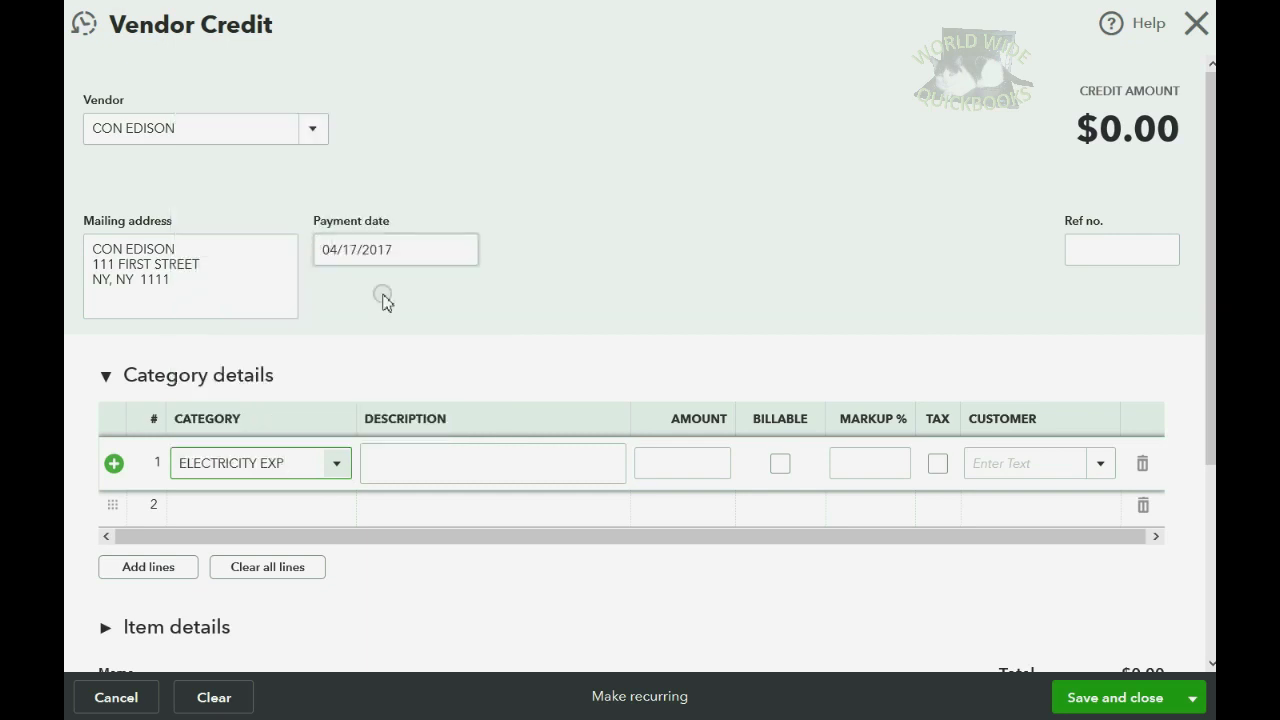
# - Enter an amount of 1,000 on the electricity expense line, then save and close the vendor credit
pyautogui.click(663, 463)
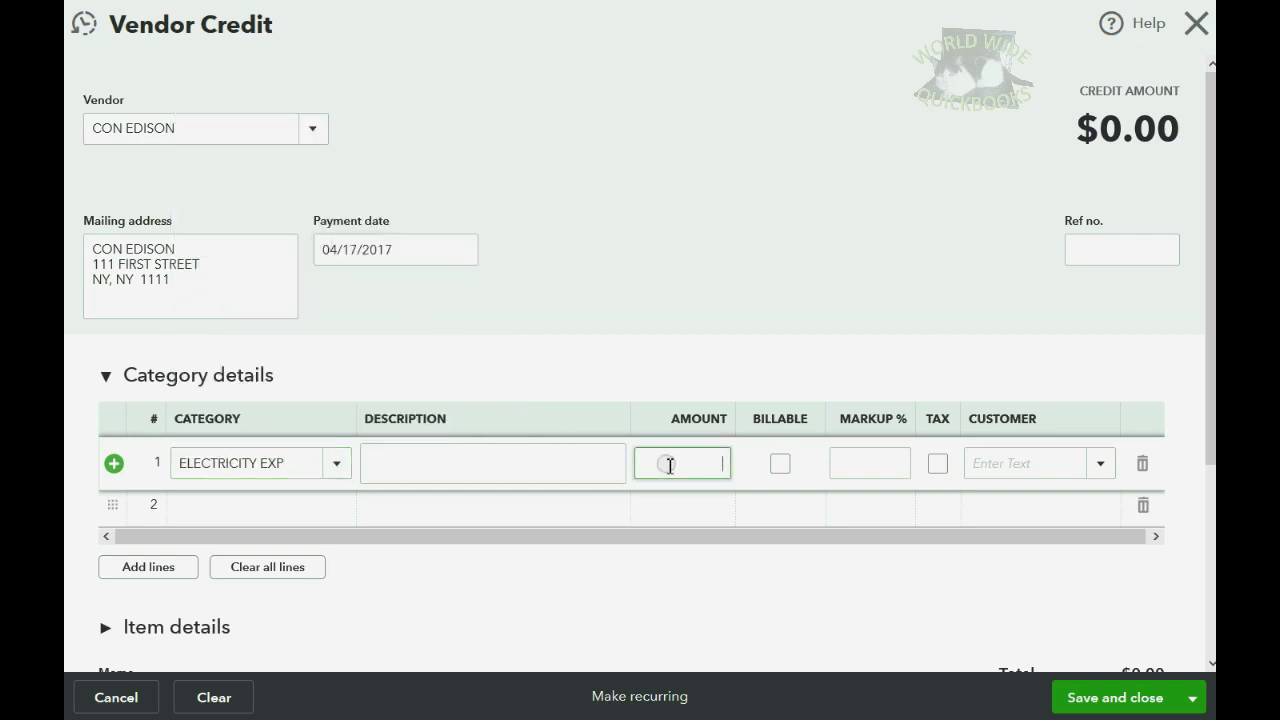
pyautogui.write('1,000')
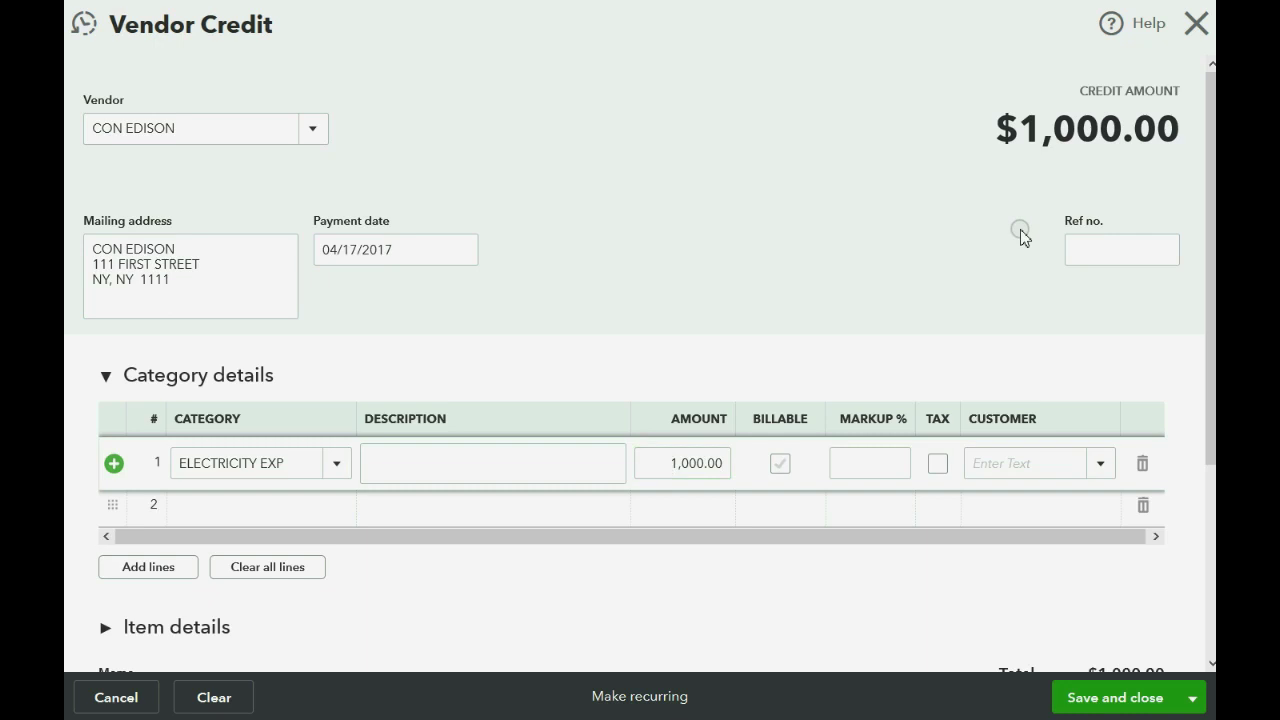
pyautogui.click(1096, 698)
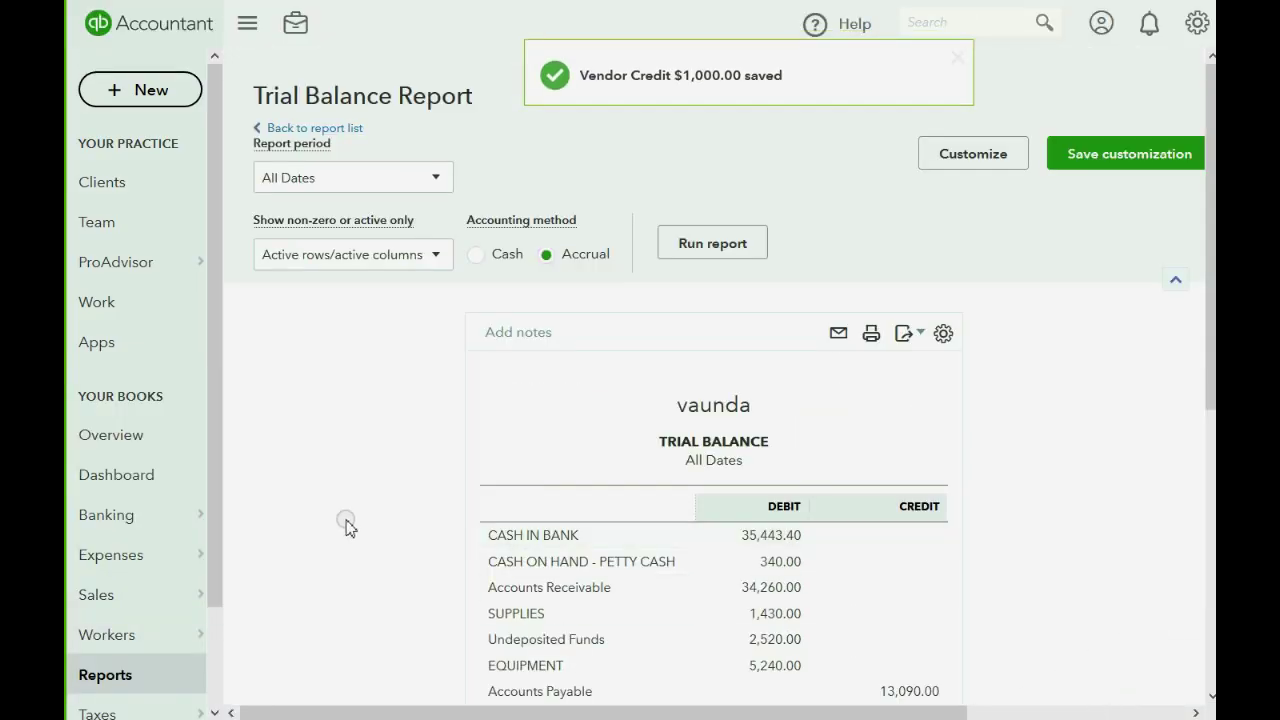
# - Open the custom Unpaid Bills report and examine the bills and vendor credits listed under CON EDISON
pyautogui.click(118, 675)
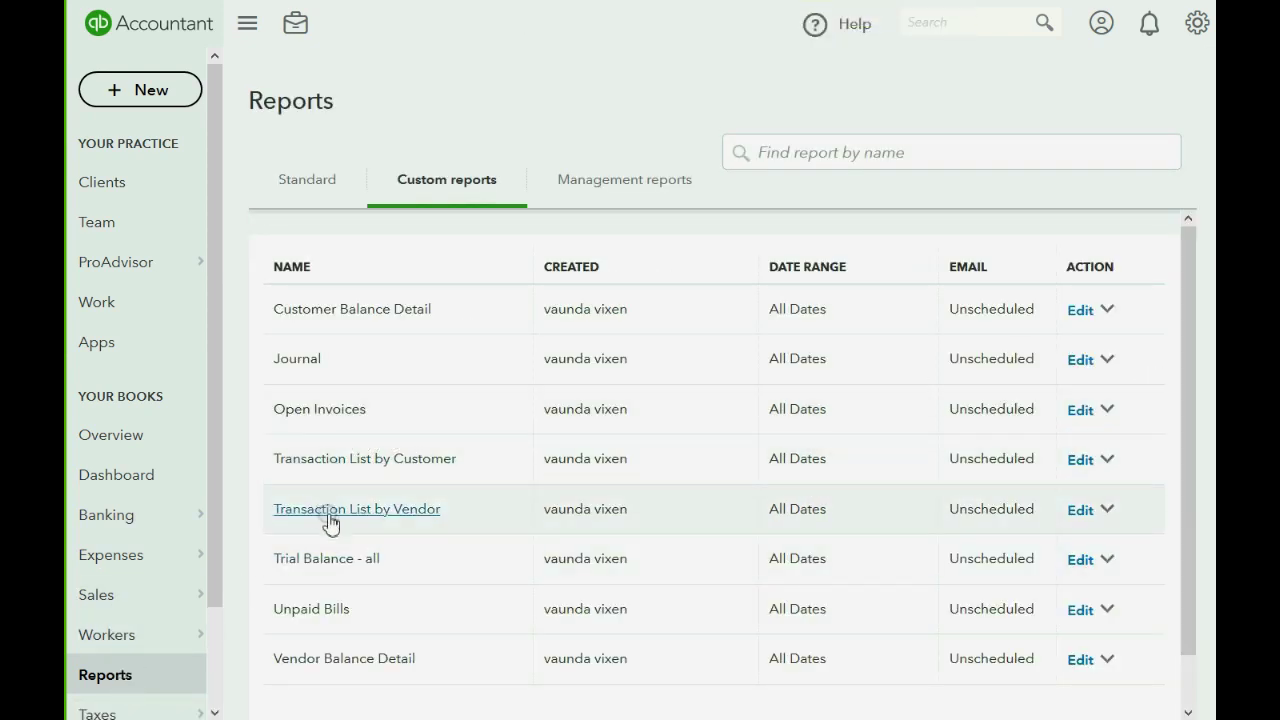
pyautogui.click(335, 611)
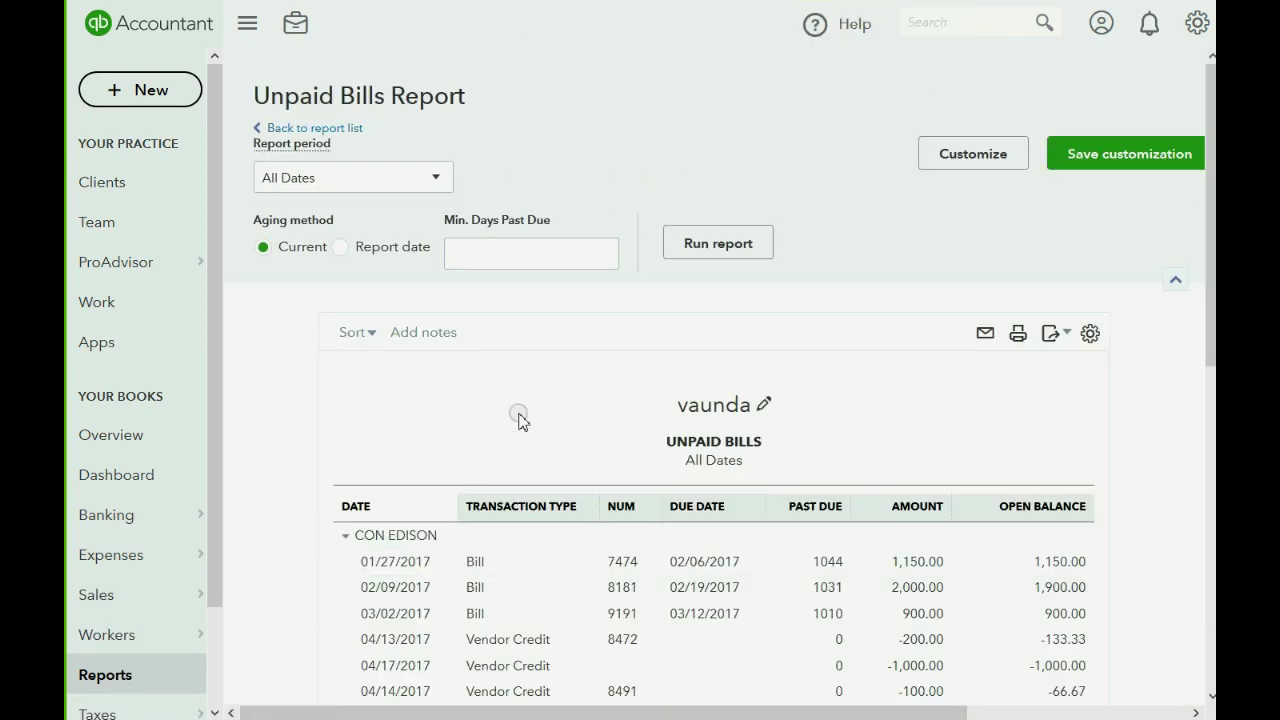
pyautogui.scroll(-2, 519, 421)
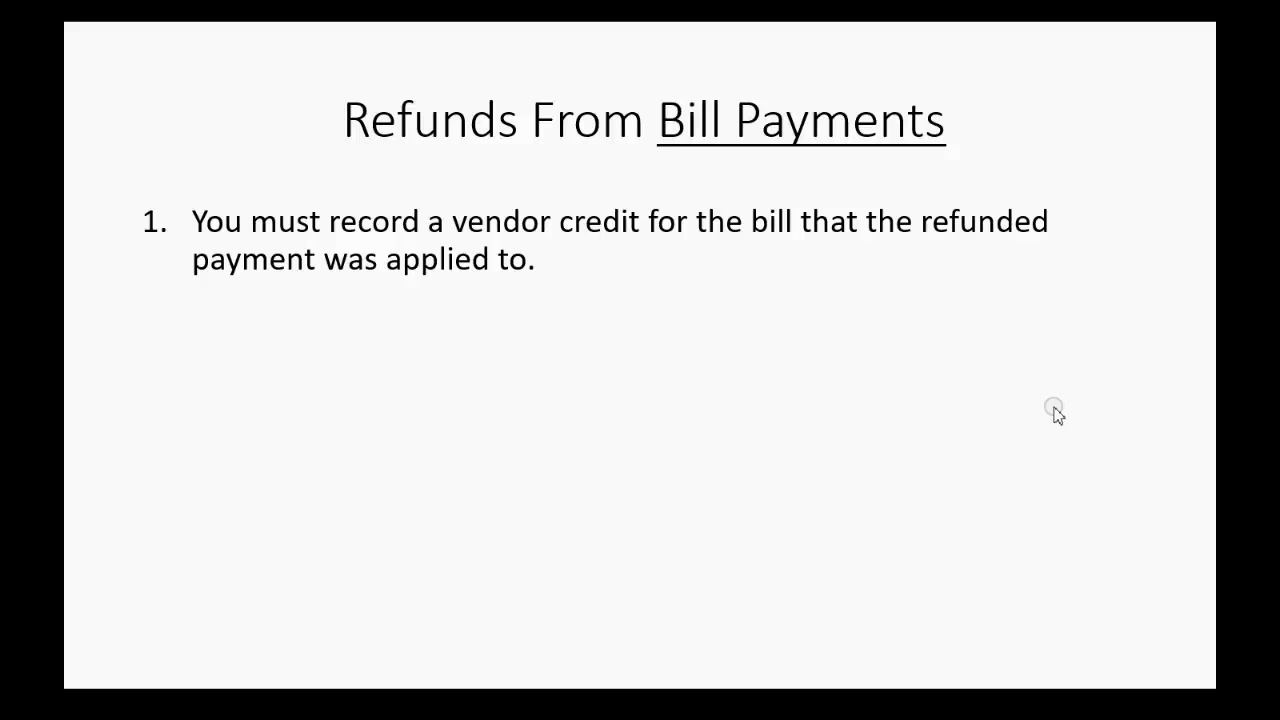
pyautogui.click(1052, 408)
pyautogui.click(1083, 397)
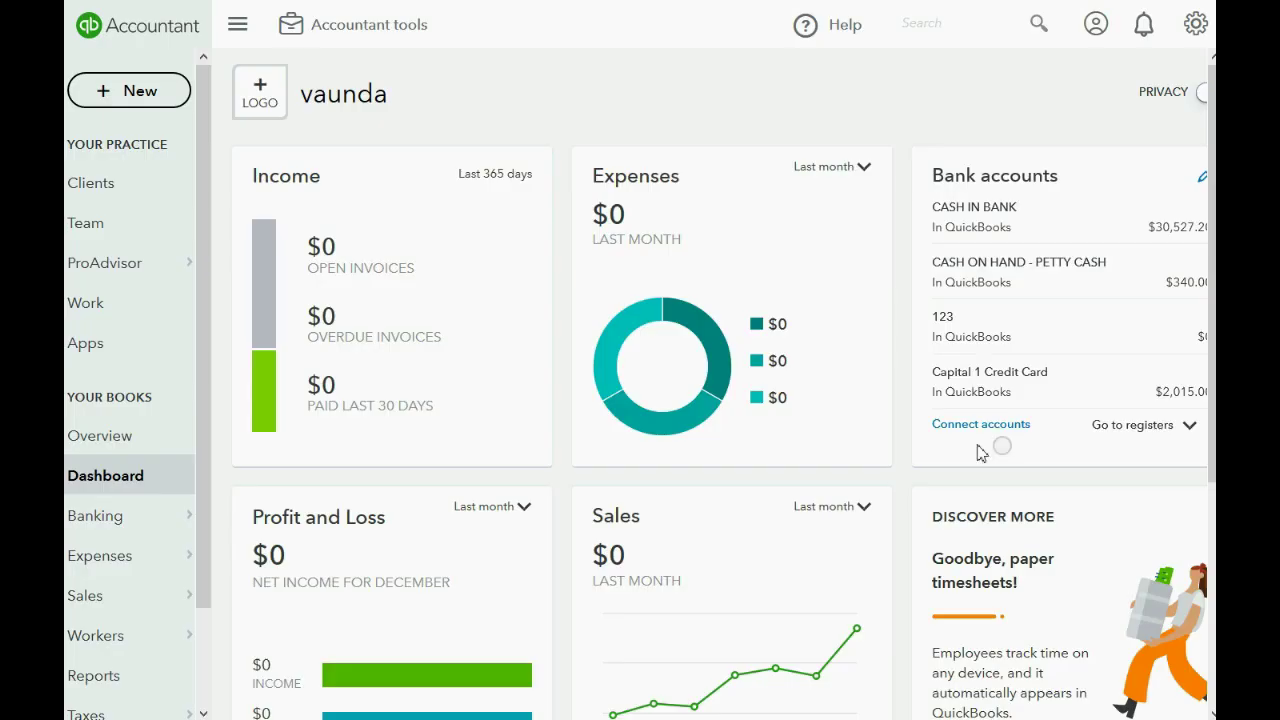
# - Start a new bank deposit and set its date to 04/16/2017
pyautogui.click(115, 91)
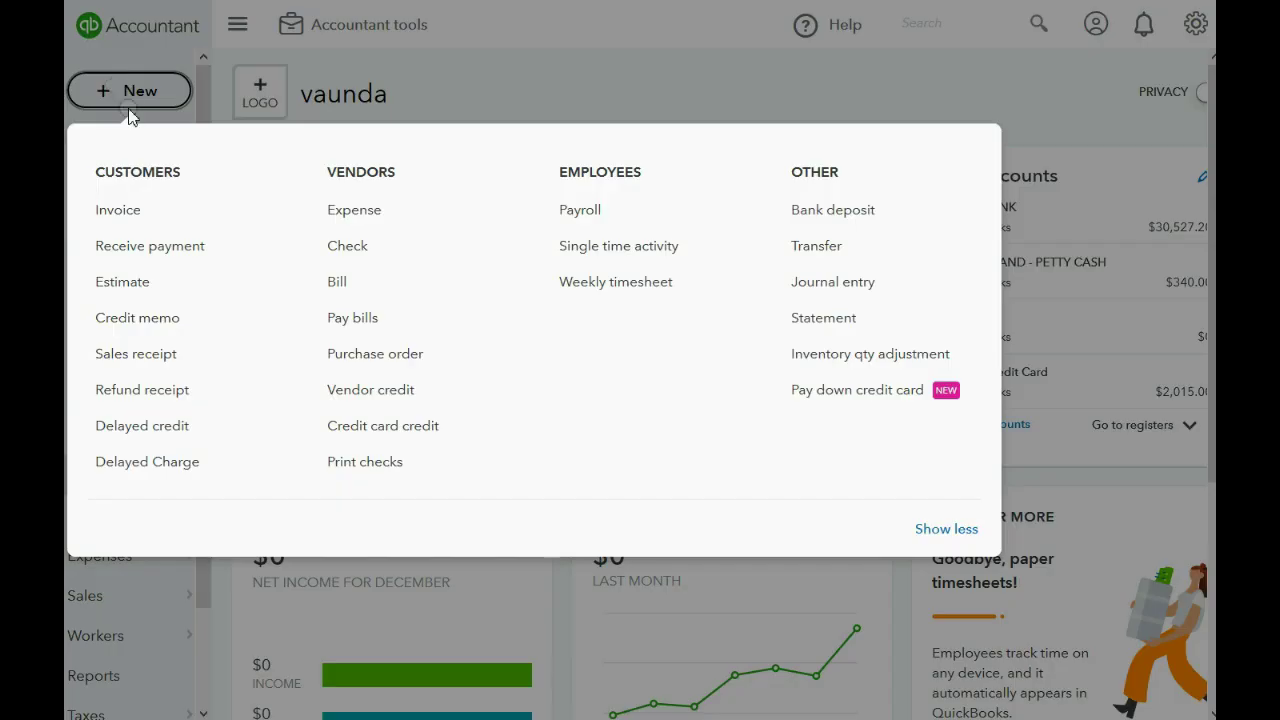
pyautogui.click(843, 213)
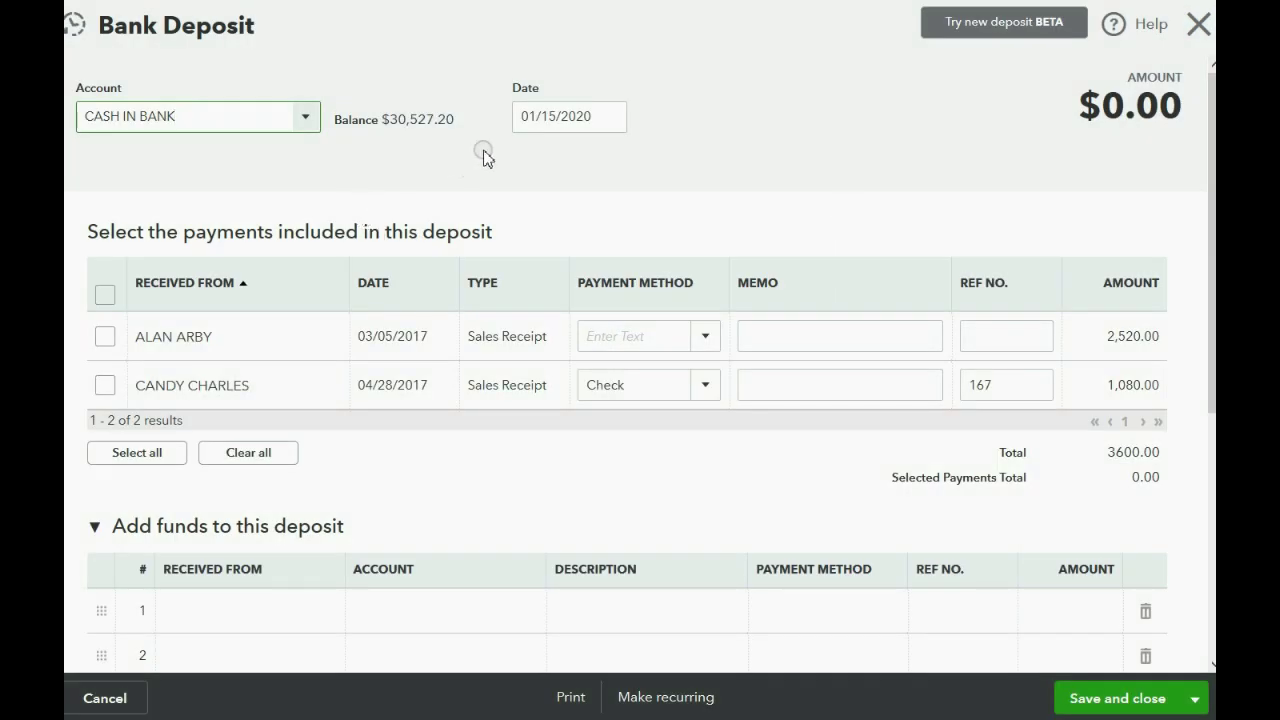
pyautogui.click(609, 118)
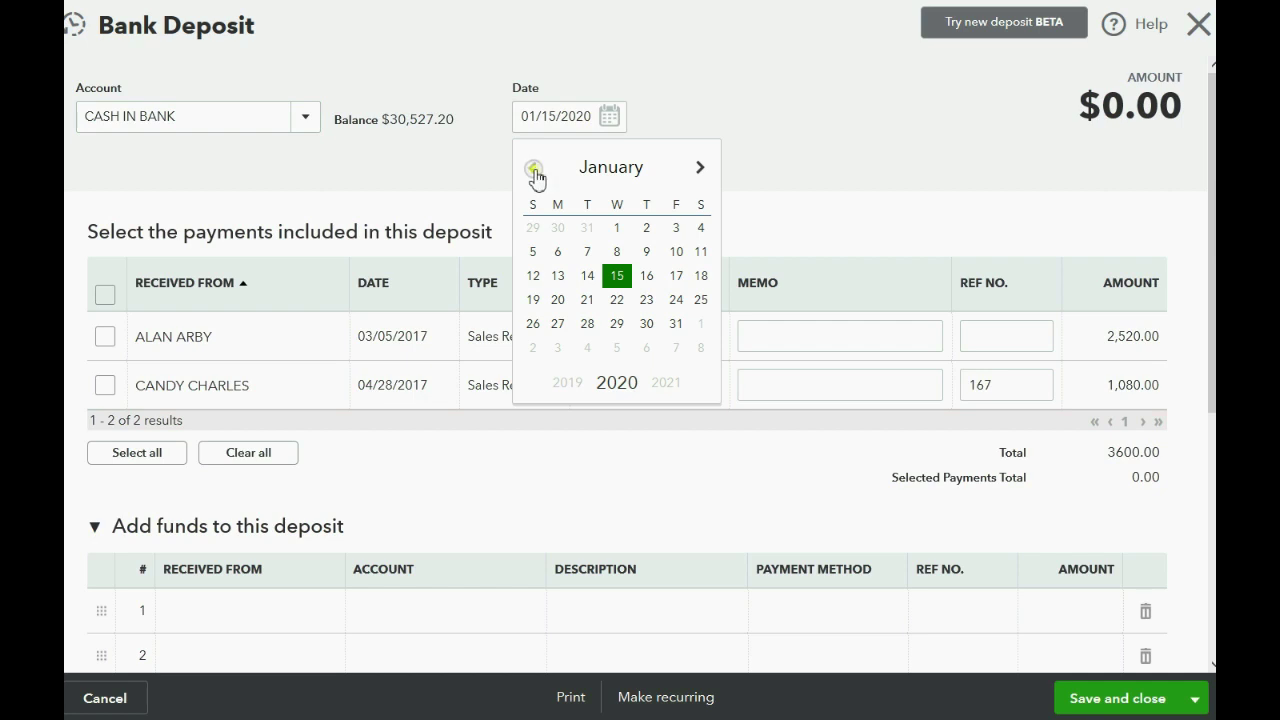
pyautogui.doubleClick(535, 168)
pyautogui.click(535, 170)
pyautogui.click(534, 169)
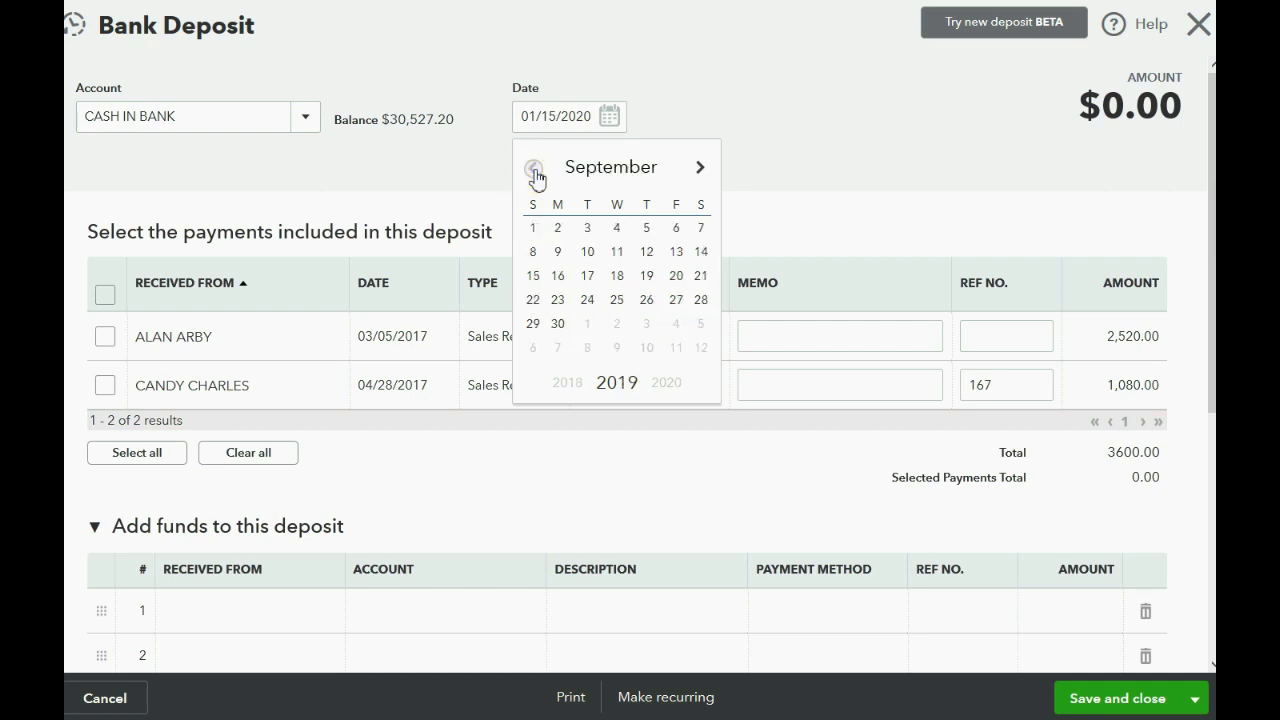
pyautogui.click(534, 169)
pyautogui.doubleClick(535, 169)
pyautogui.click(535, 169)
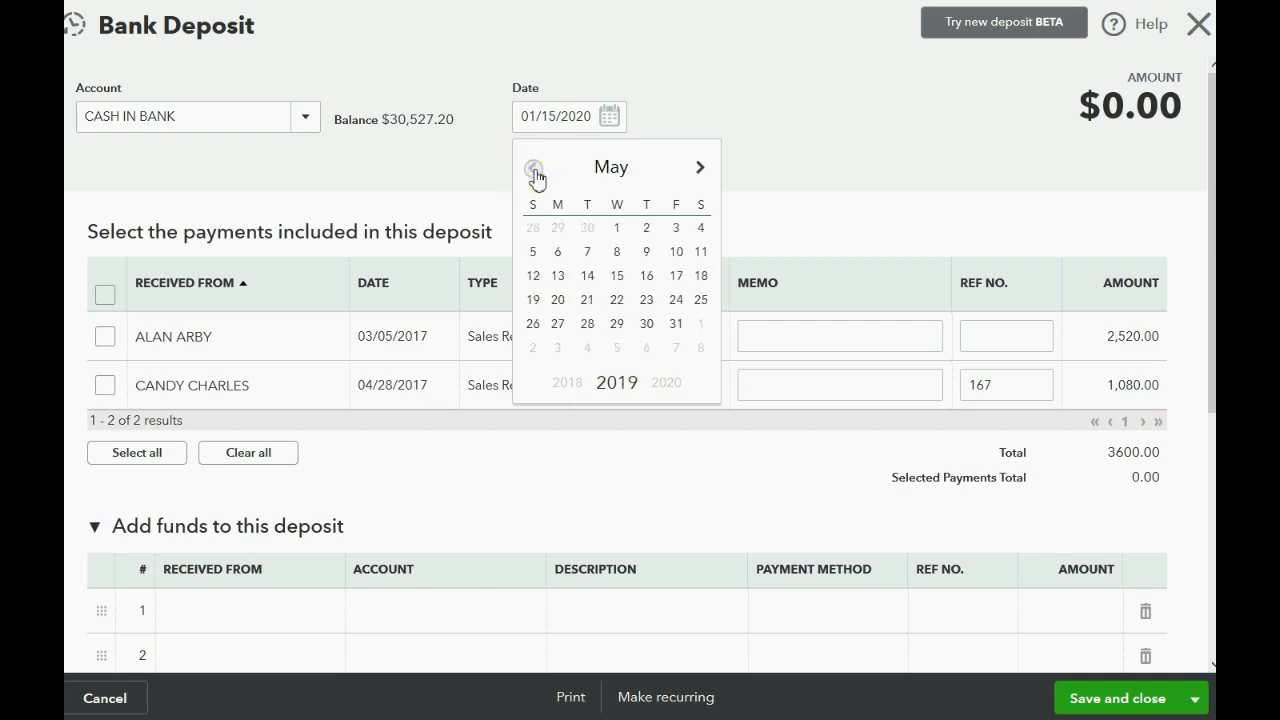
pyautogui.click(535, 169)
pyautogui.click(587, 274)
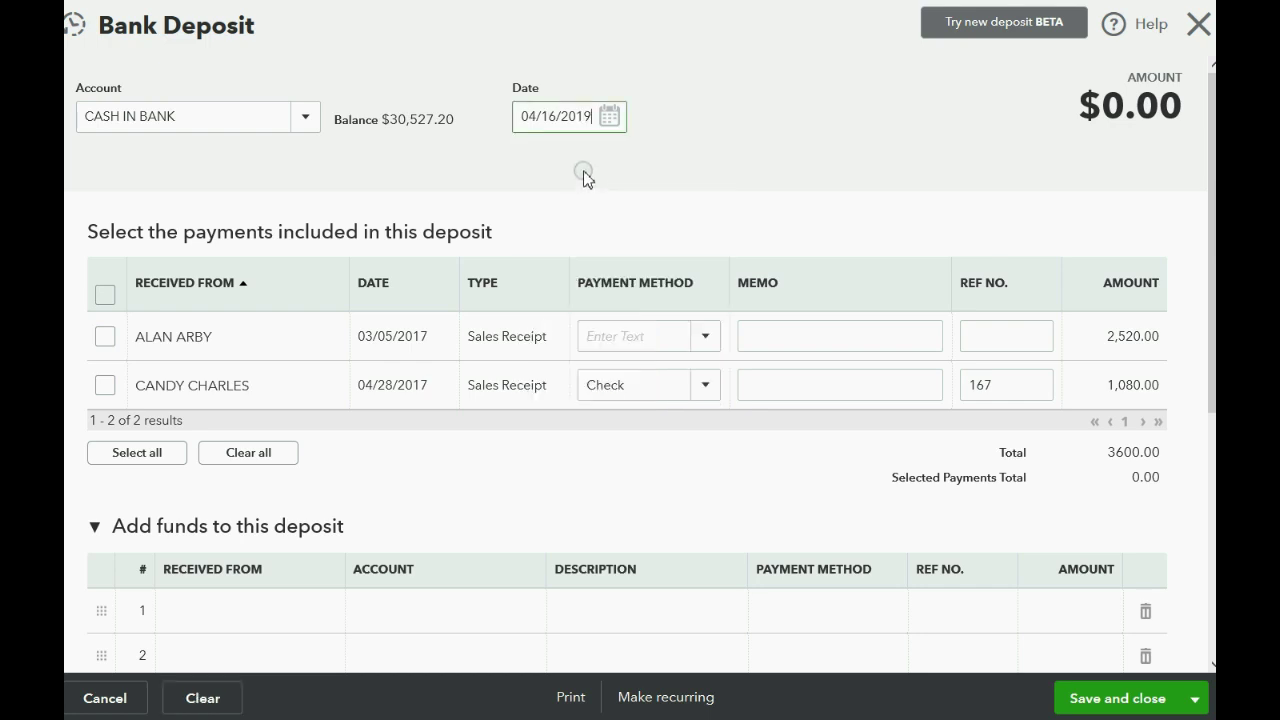
pyautogui.press('BackSpace')
pyautogui.write('7')
pyautogui.press('Tab')
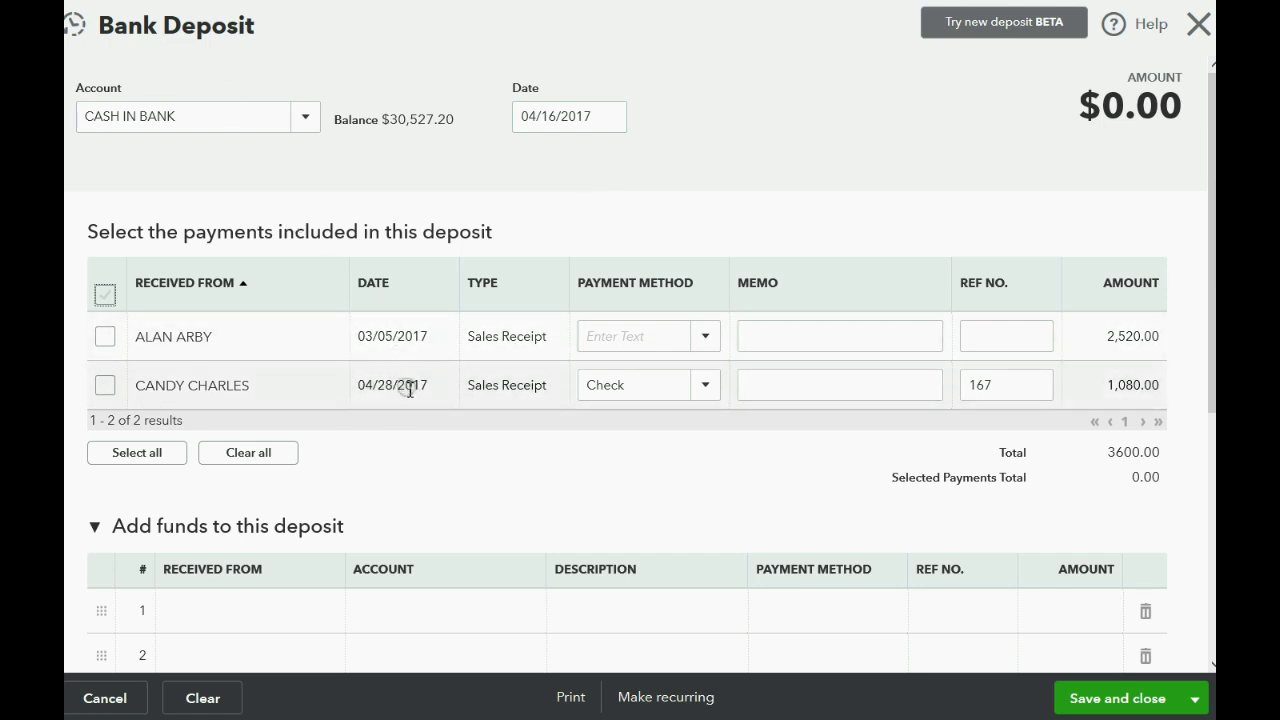
# - Set CON EDISON as the party the money was received from on the first added-funds line of the deposit
pyautogui.scroll(-1, 405, 362)
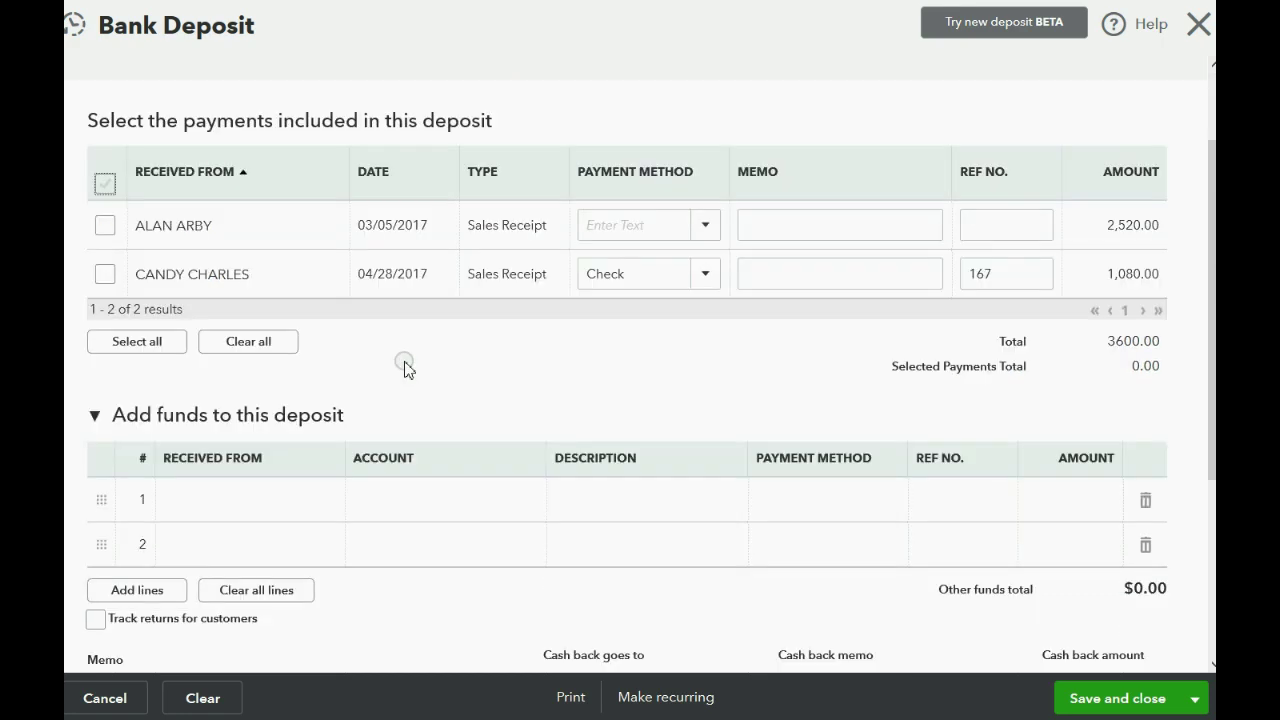
pyautogui.scroll(-1, 405, 367)
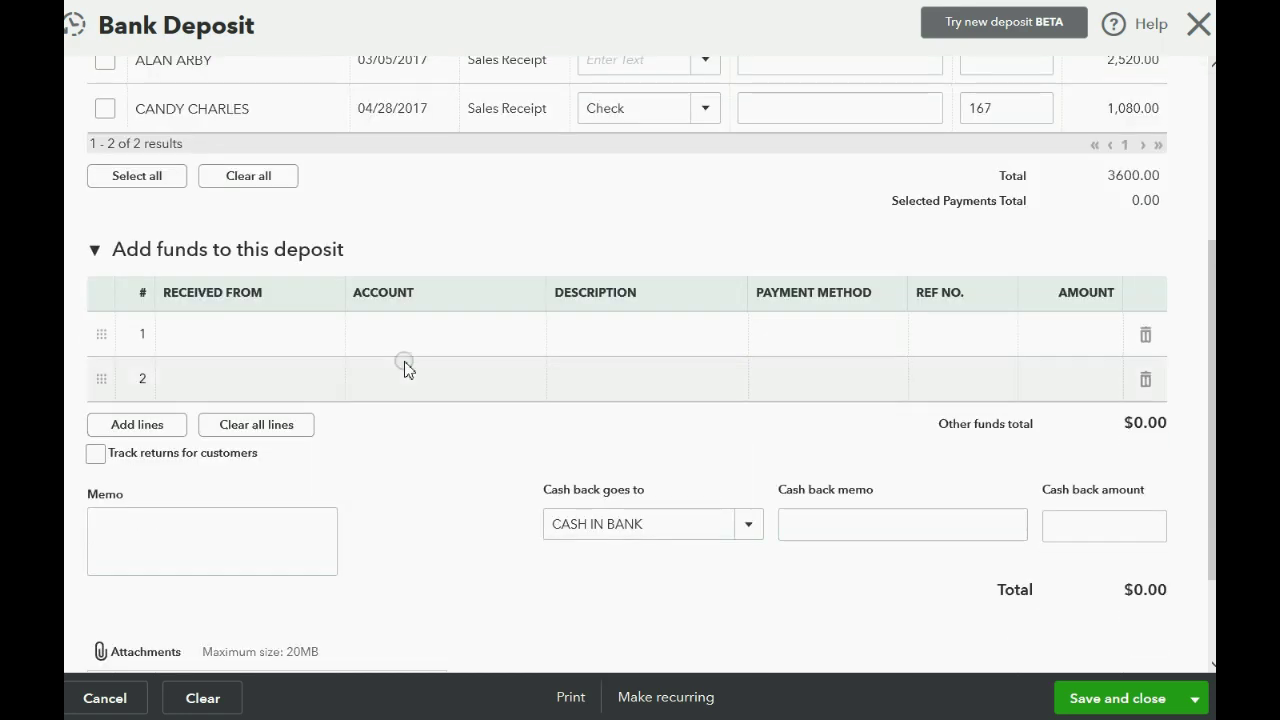
pyautogui.scroll(-1, 405, 367)
pyautogui.click(323, 287)
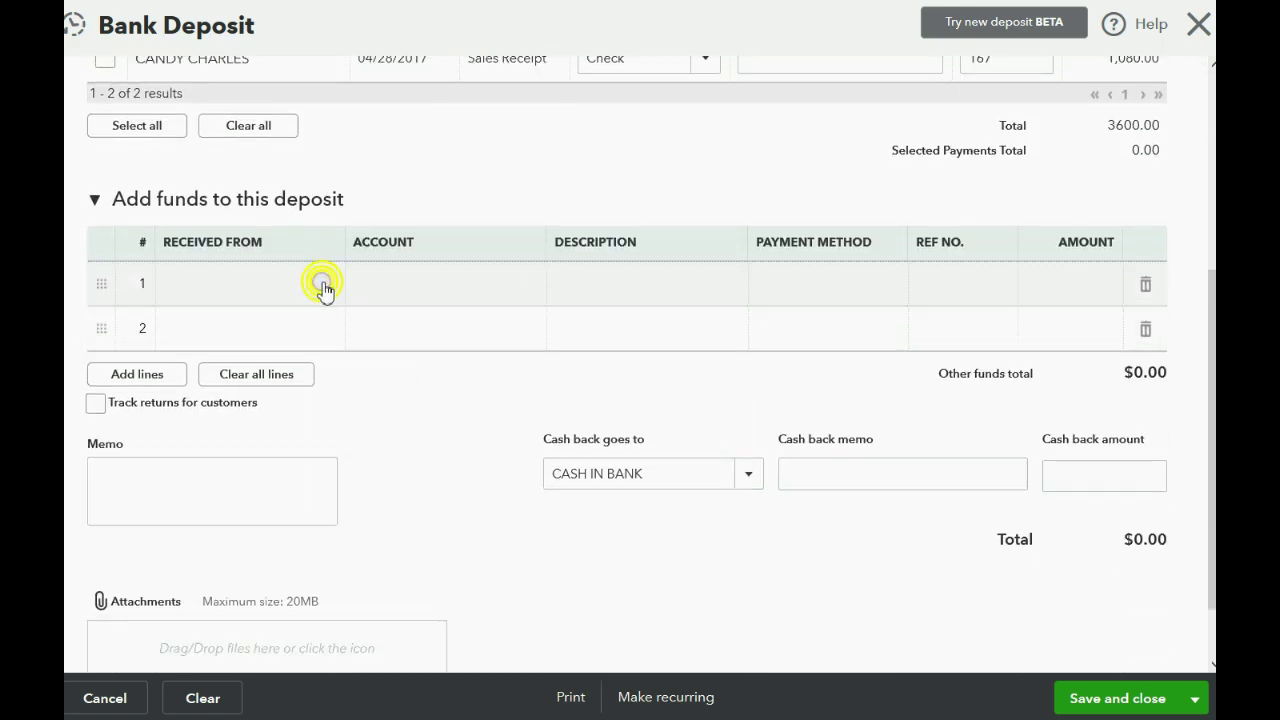
pyautogui.click(326, 290)
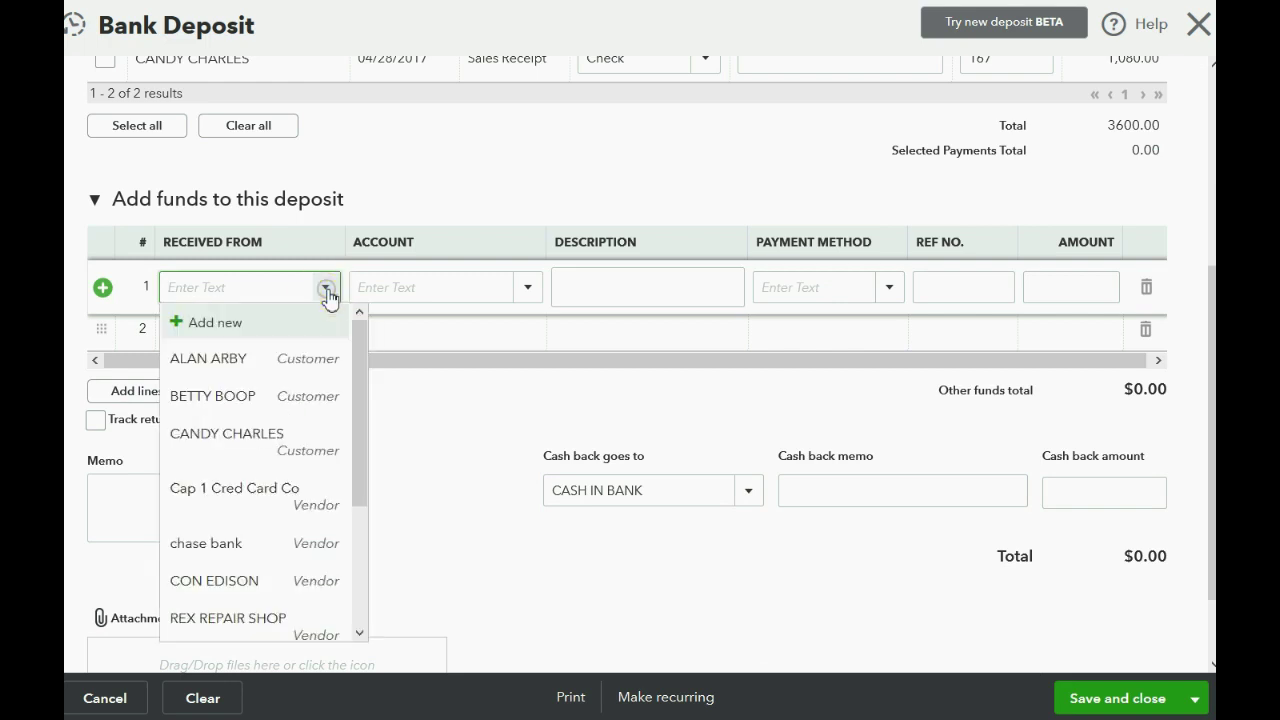
pyautogui.click(249, 581)
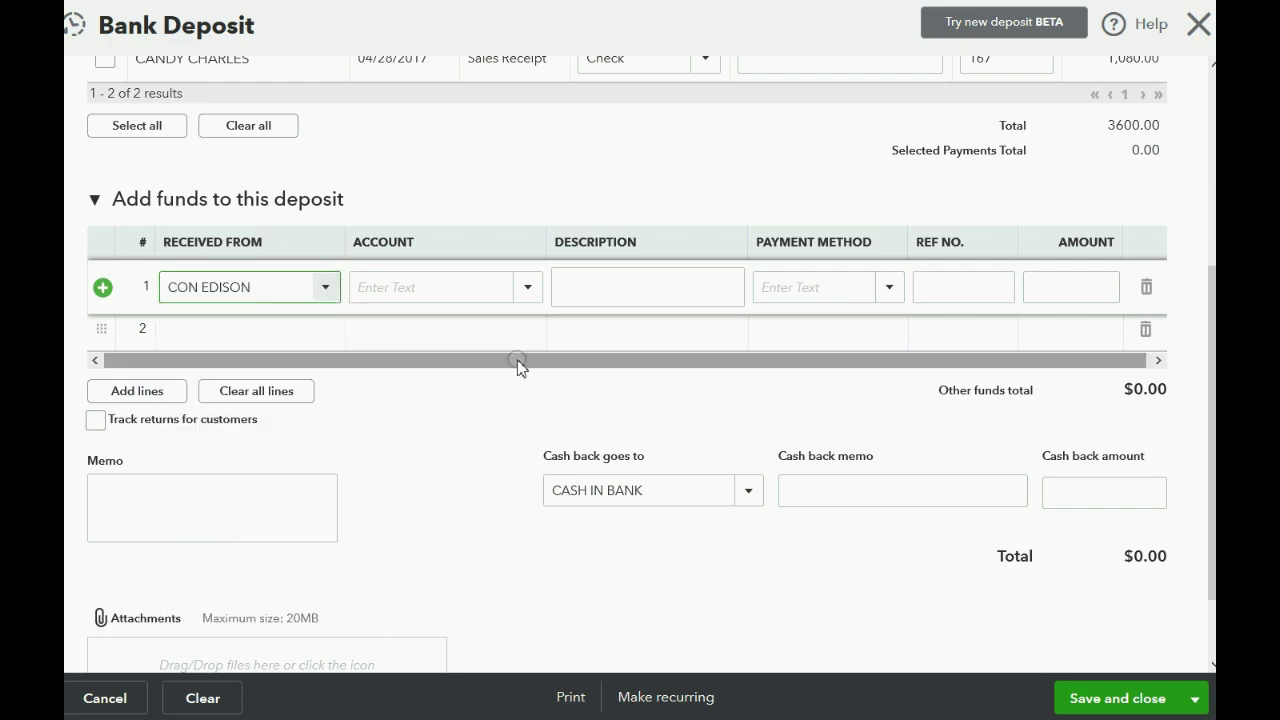
# - Assign the Accounts Payable account to the CON EDISON line of the deposit
pyautogui.click(528, 292)
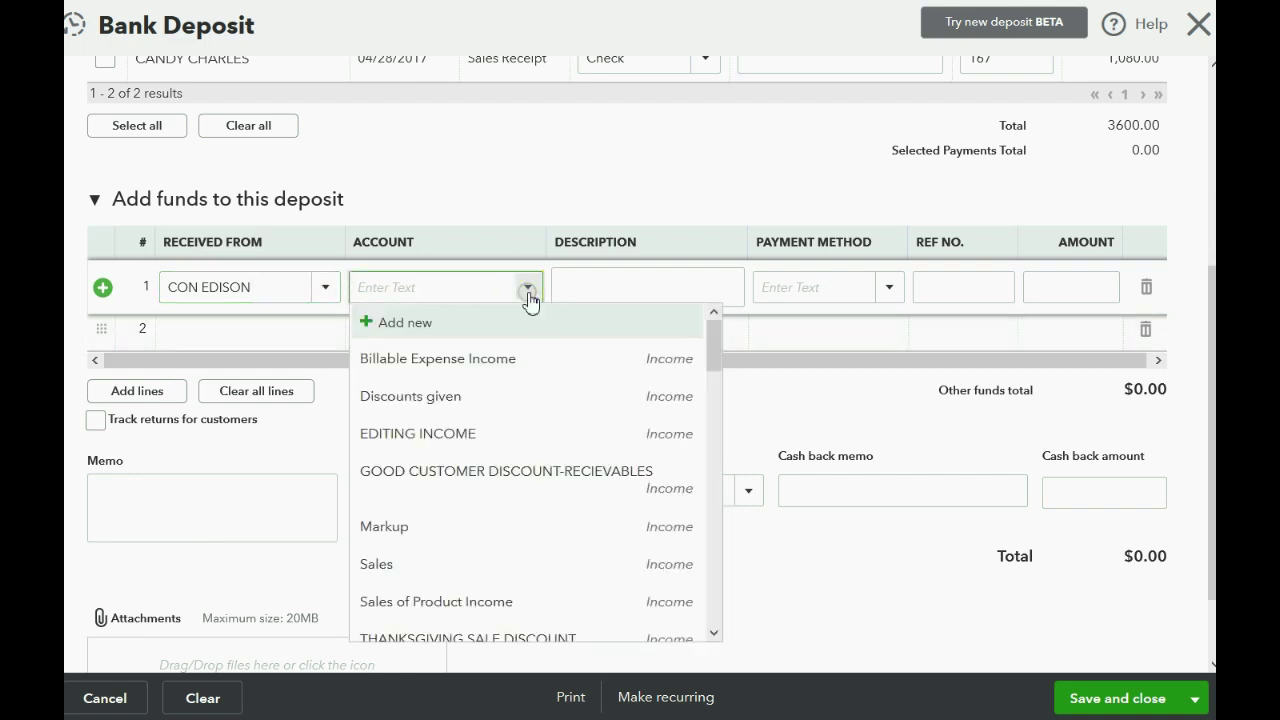
pyautogui.scroll(-5, 545, 508)
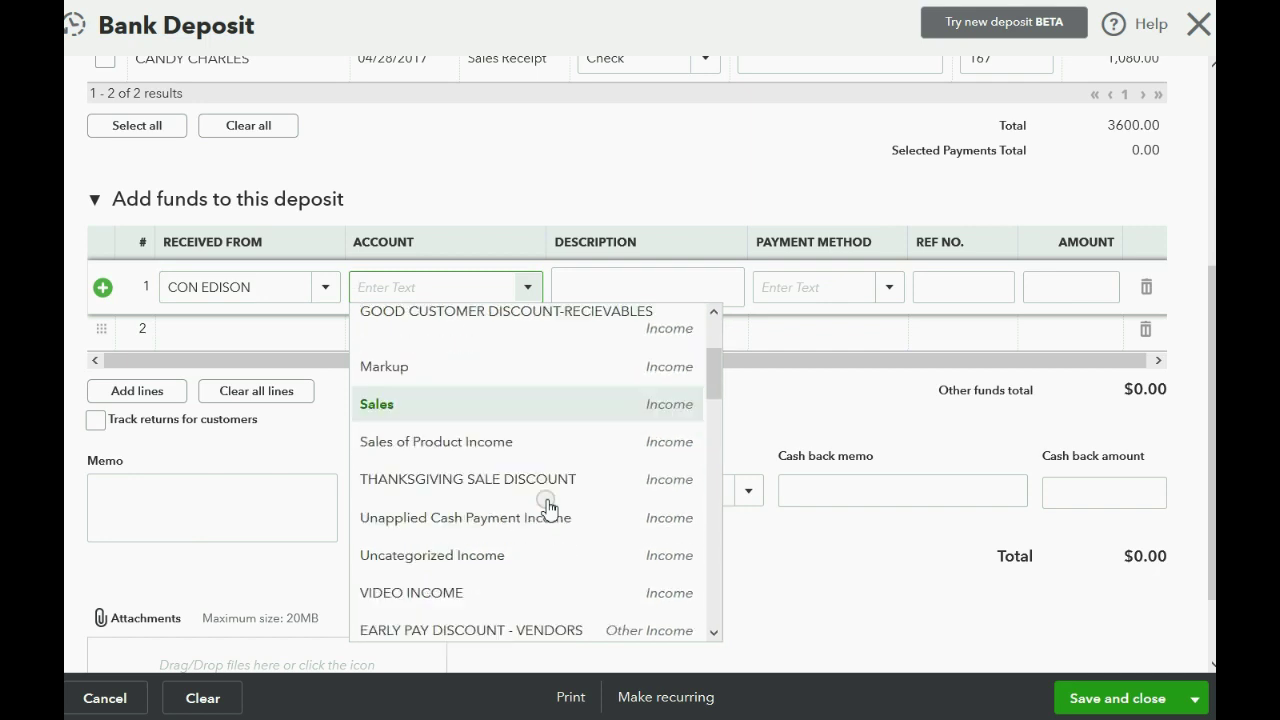
pyautogui.scroll(-4, 547, 508)
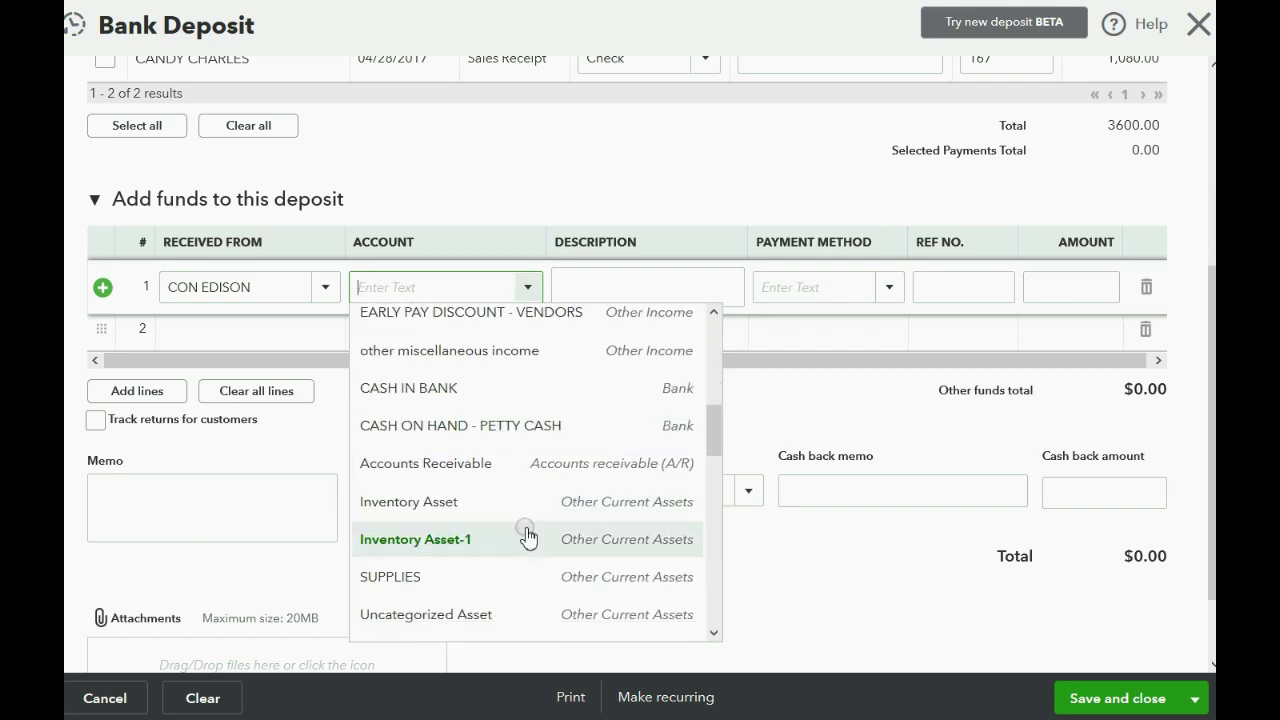
pyautogui.scroll(-5, 525, 535)
pyautogui.scroll(-4, 527, 536)
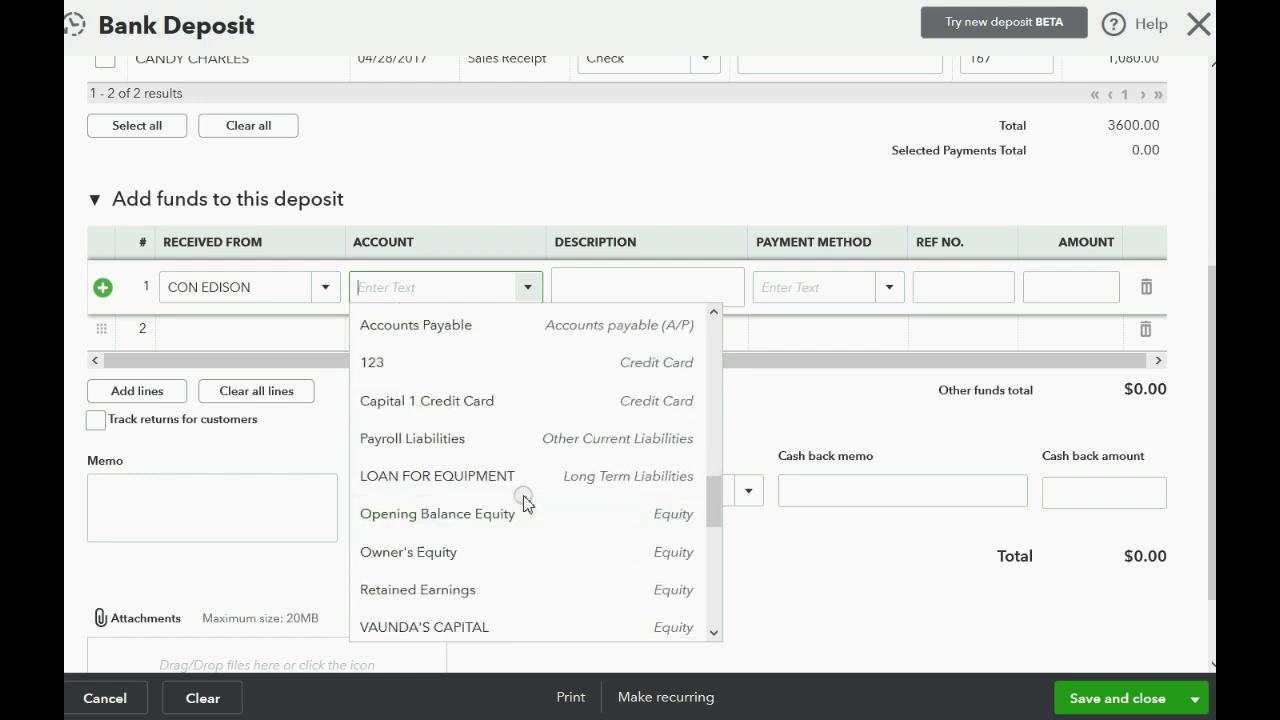
pyautogui.scroll(3, 524, 494)
pyautogui.click(522, 458)
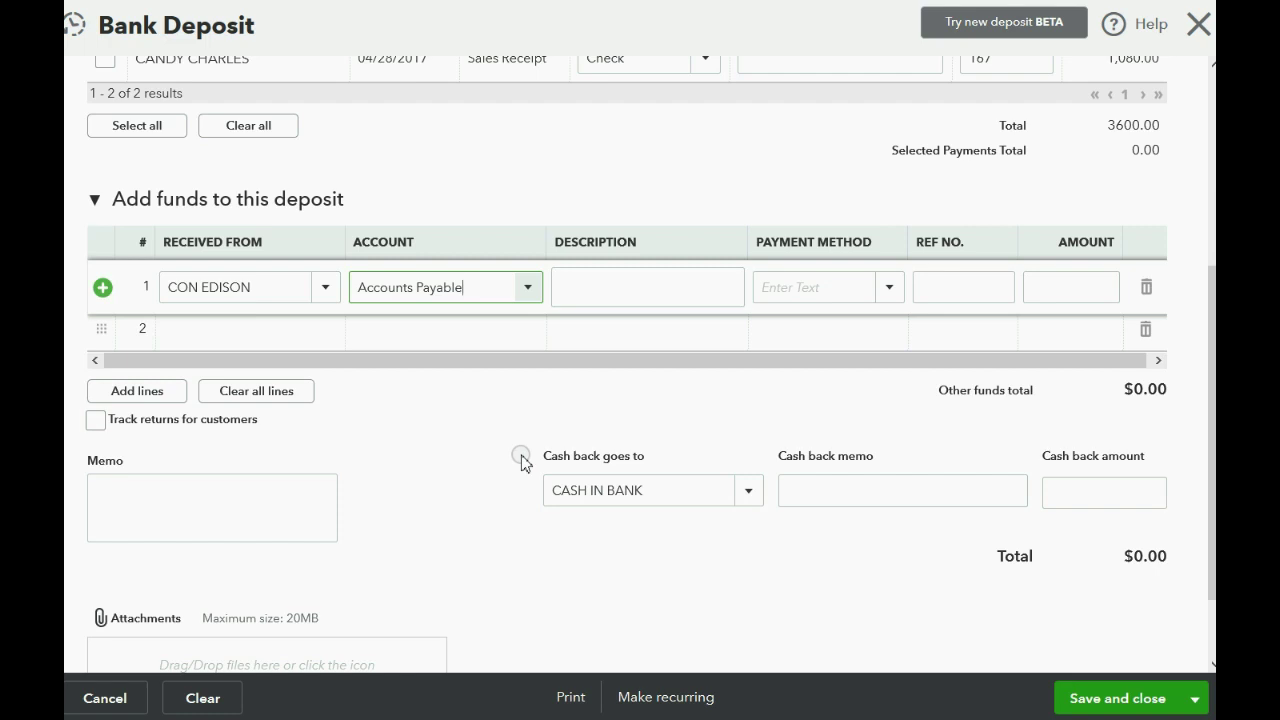
# - Enter an amount of 1000 on the CON EDISON line, then save and close the deposit
pyautogui.click(1036, 288)
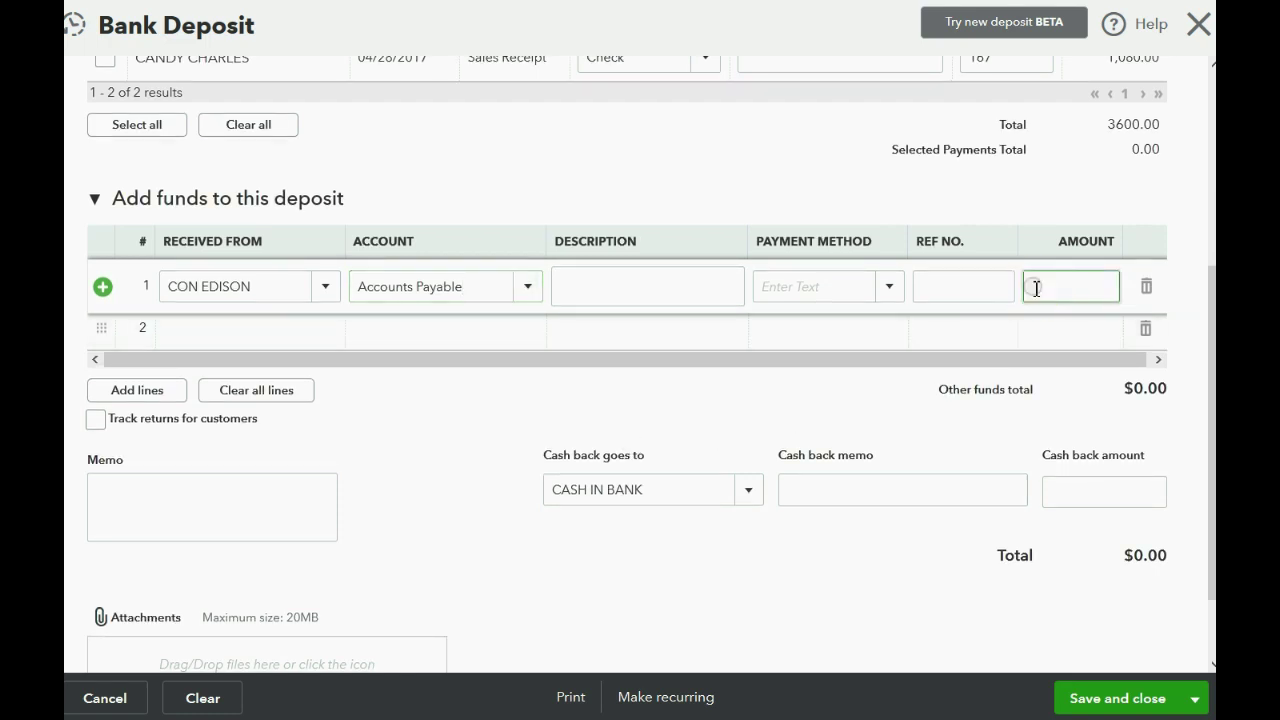
pyautogui.write('1000')
pyautogui.press('Tab')
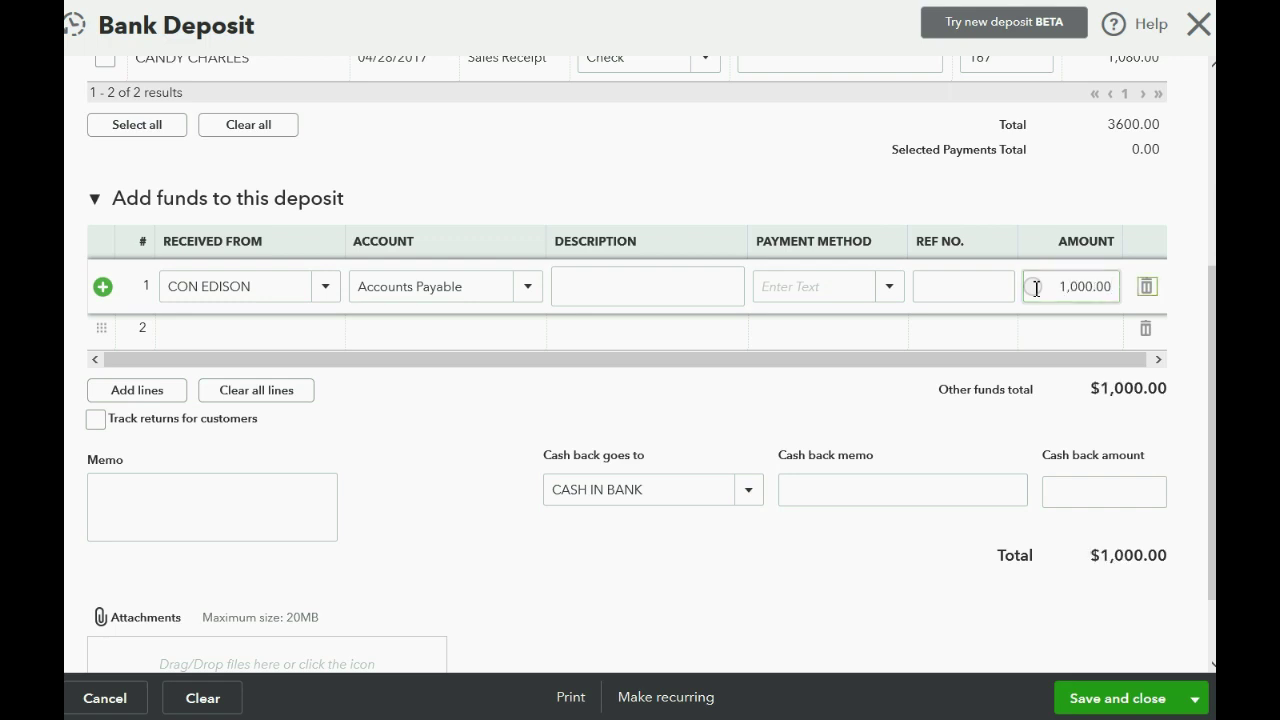
pyautogui.click(1128, 700)
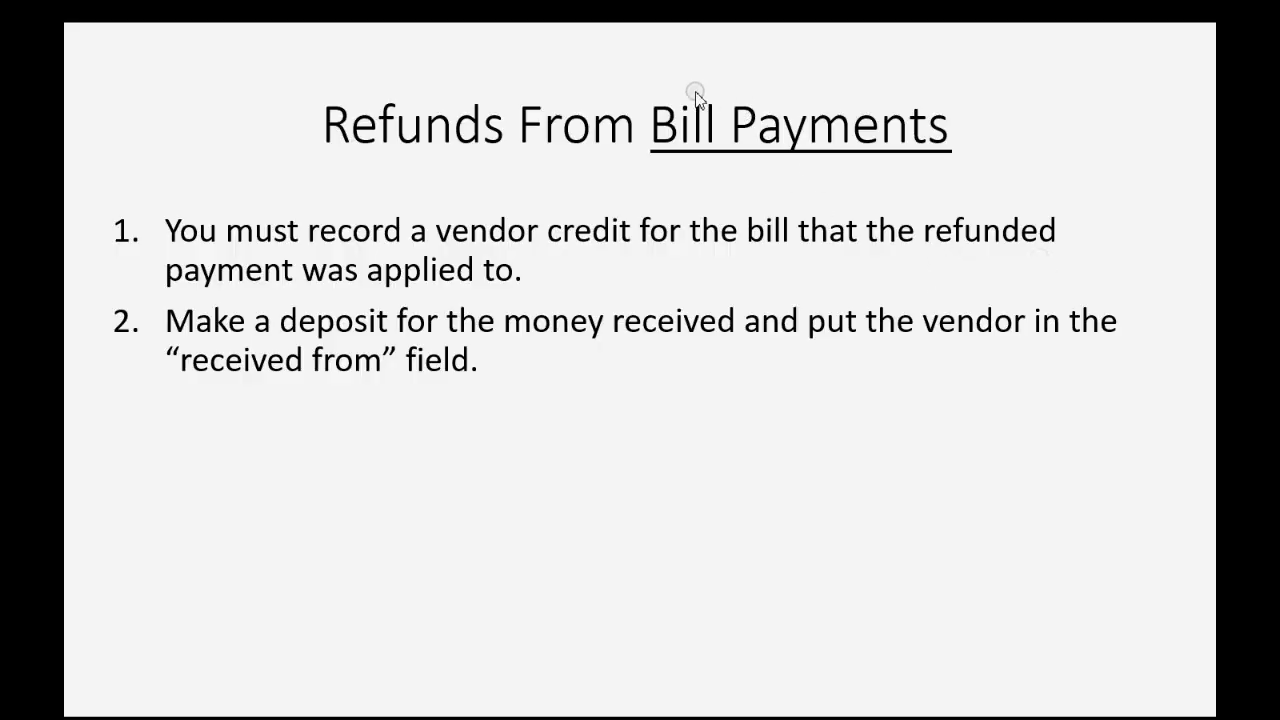
pyautogui.click(699, 462)
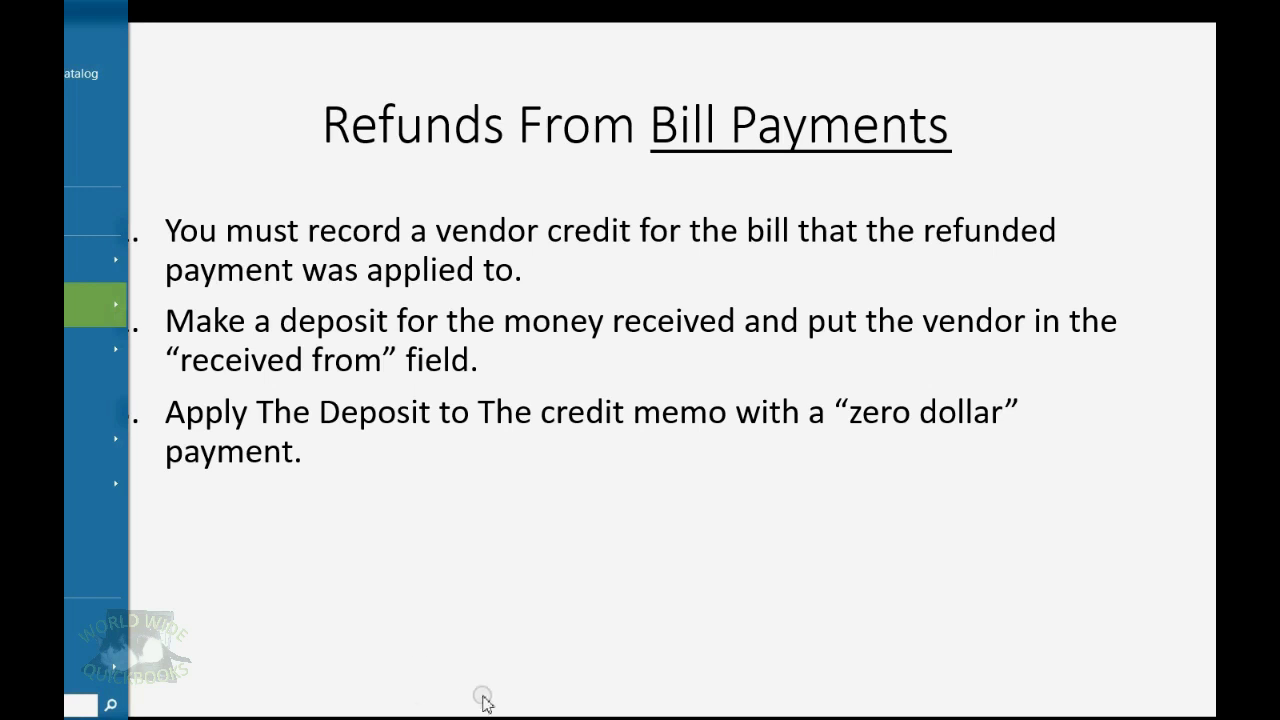
# - Switch to QuickBooks and open the custom Unpaid Bills report to examine CON EDISON's deposit and vendor credit entries
pyautogui.hotkey('alt', 'Tab')
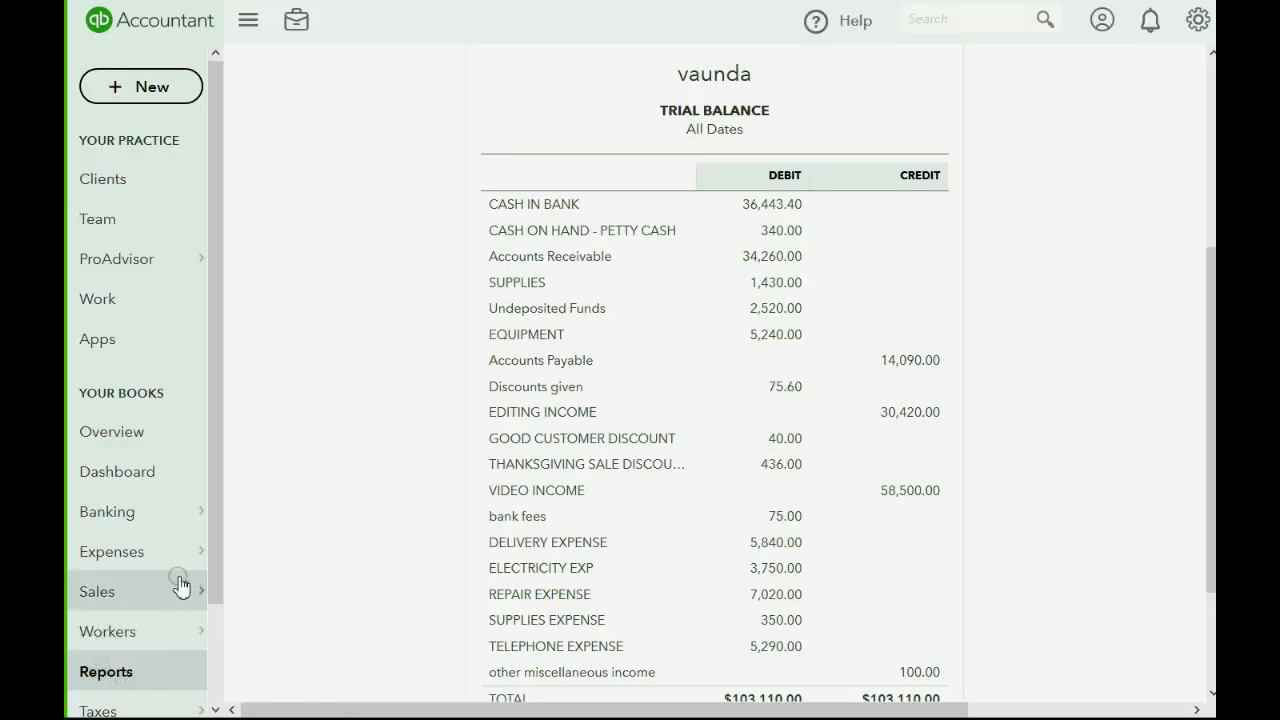
pyautogui.click(126, 675)
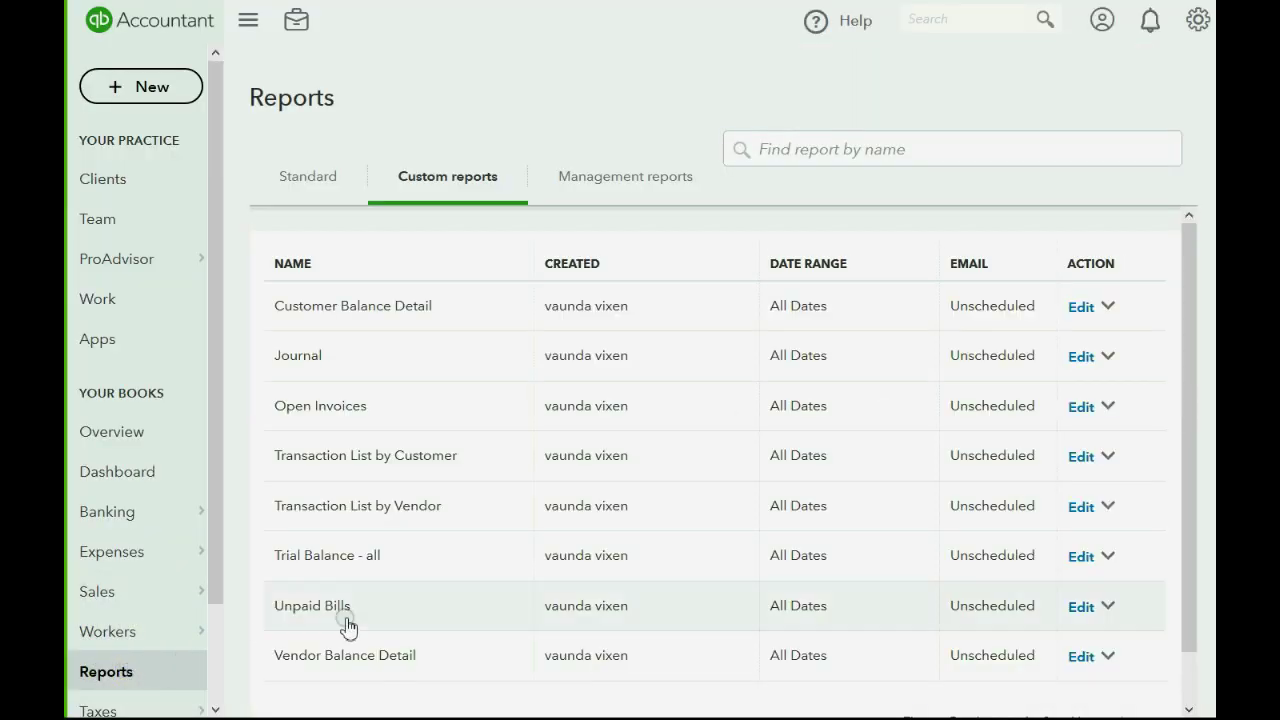
pyautogui.click(326, 612)
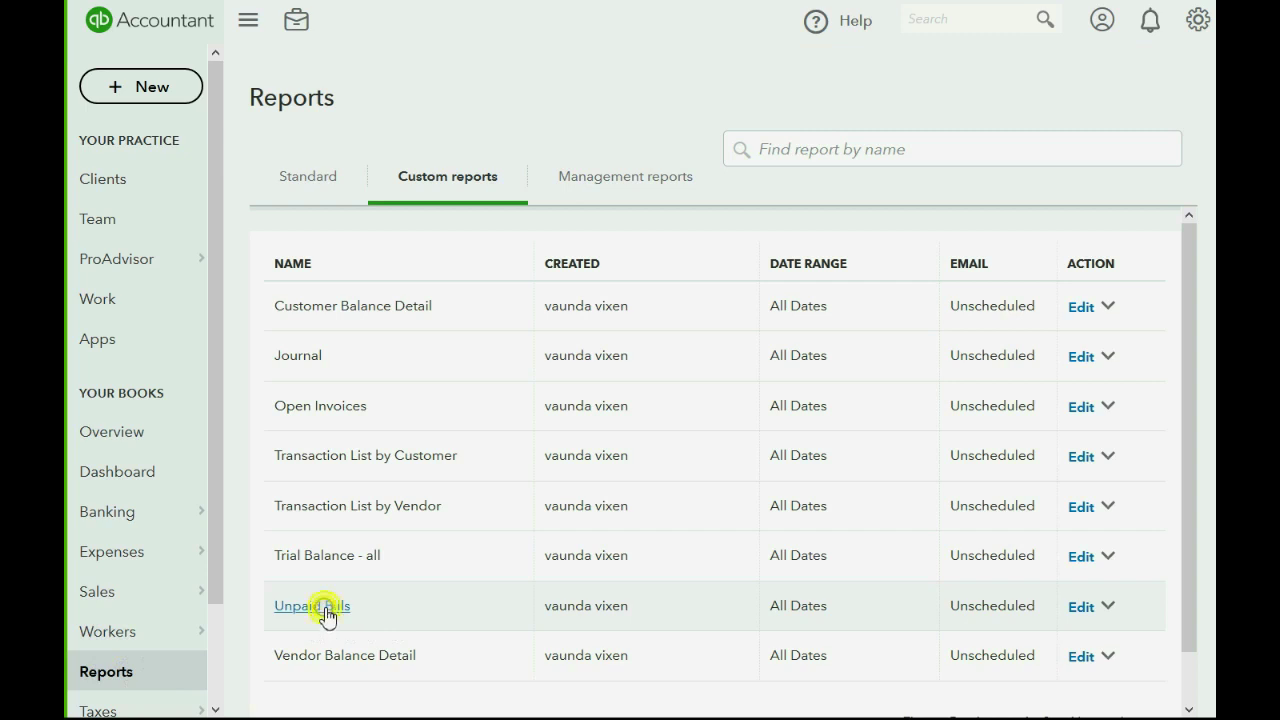
pyautogui.scroll(-2, 500, 418)
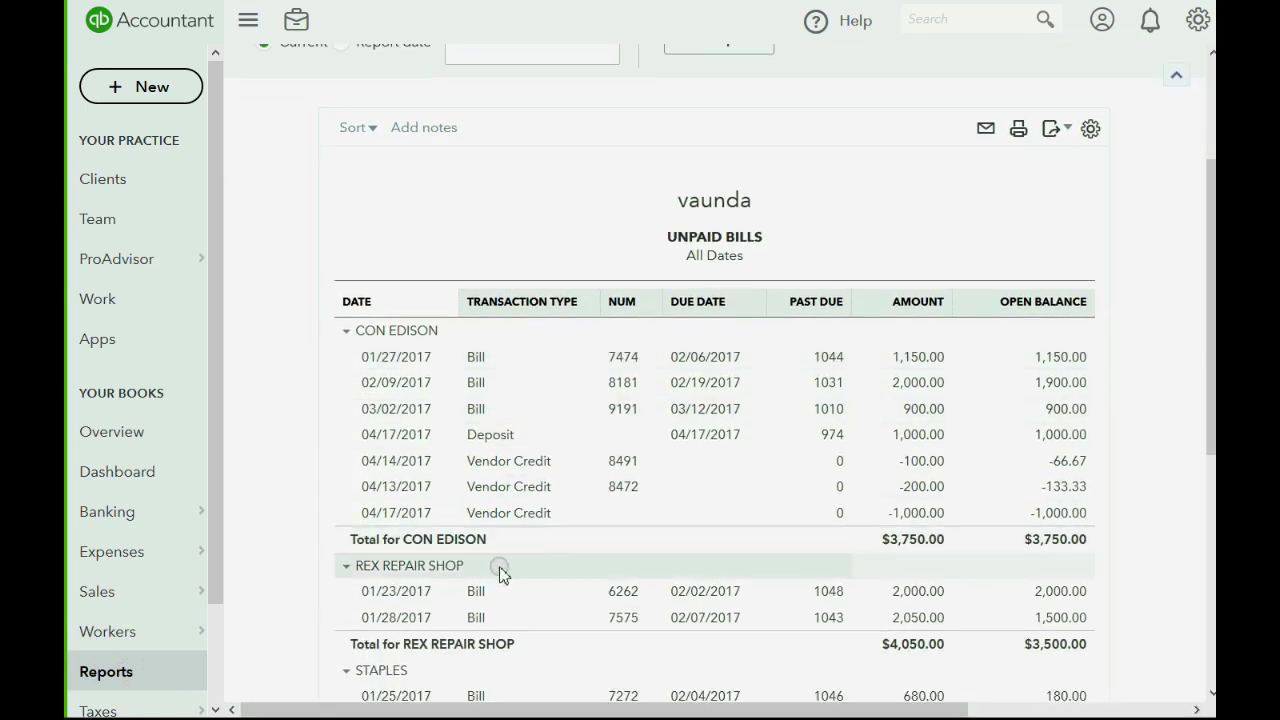
# - Start paying bills from the CASH IN BANK account and set the payment date to 04/17/2017
pyautogui.click(492, 438)
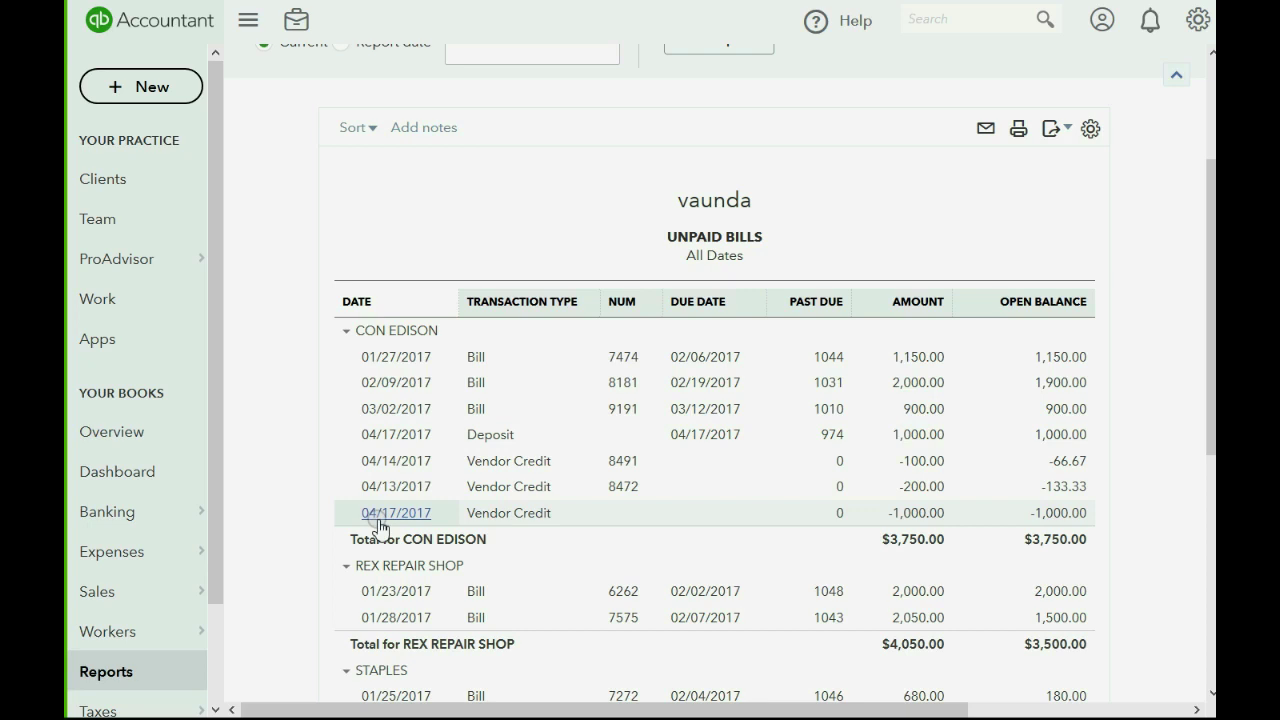
pyautogui.click(120, 86)
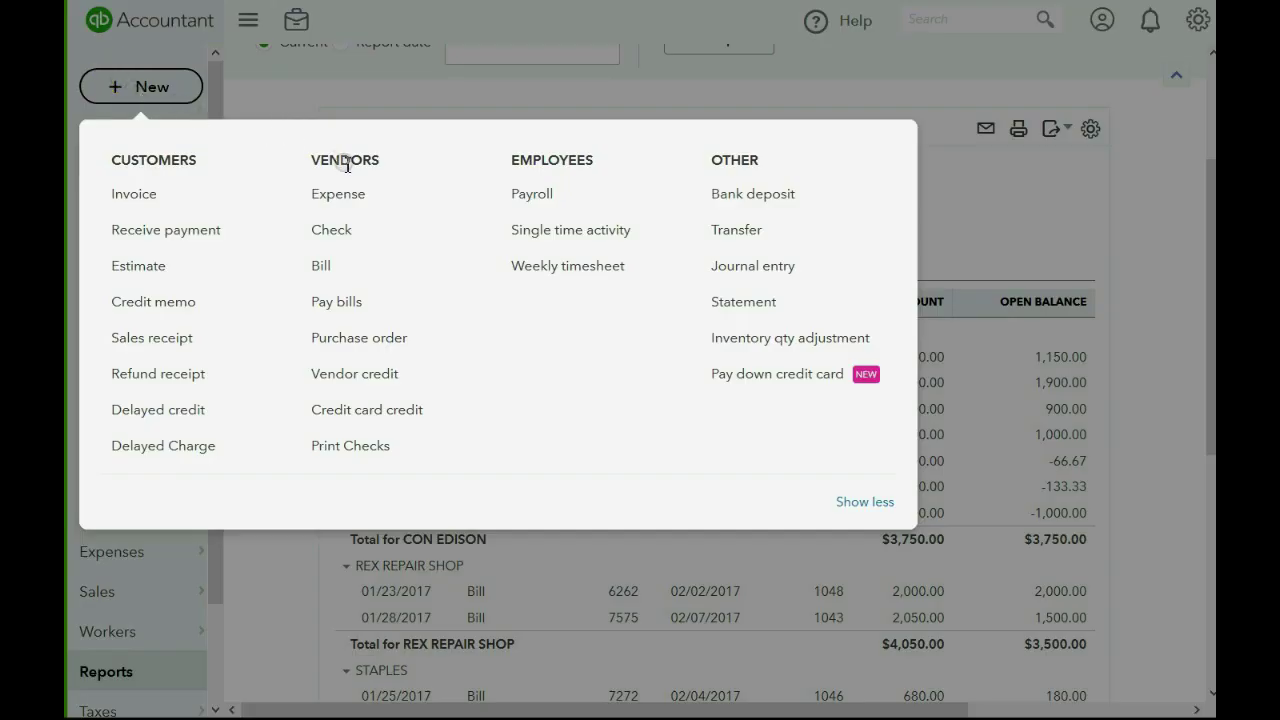
pyautogui.click(337, 304)
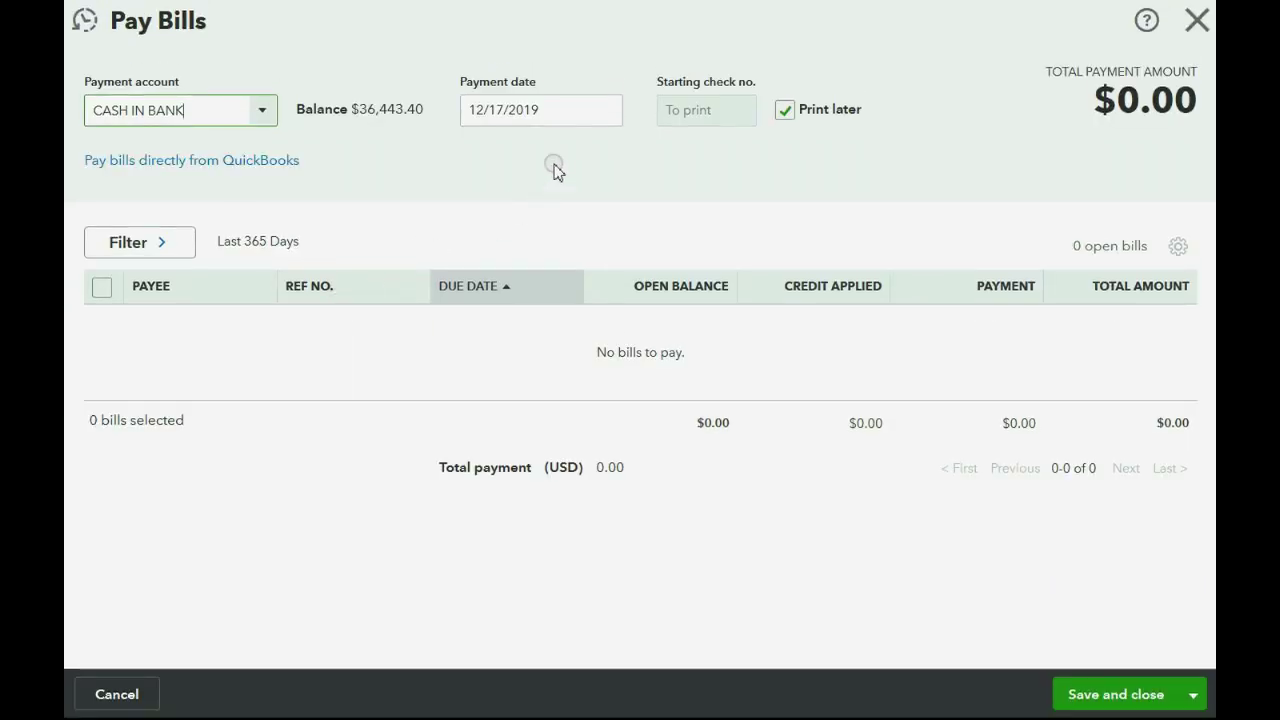
pyautogui.doubleClick(473, 111)
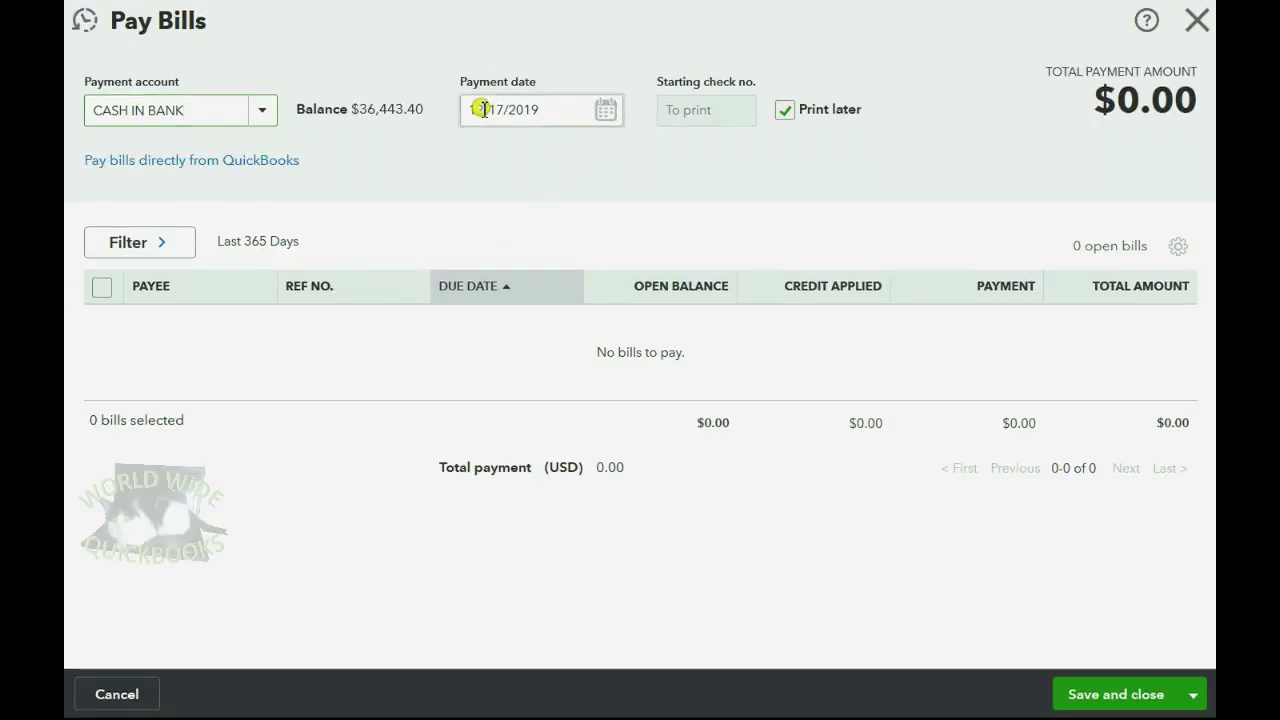
pyautogui.press('BackSpace')
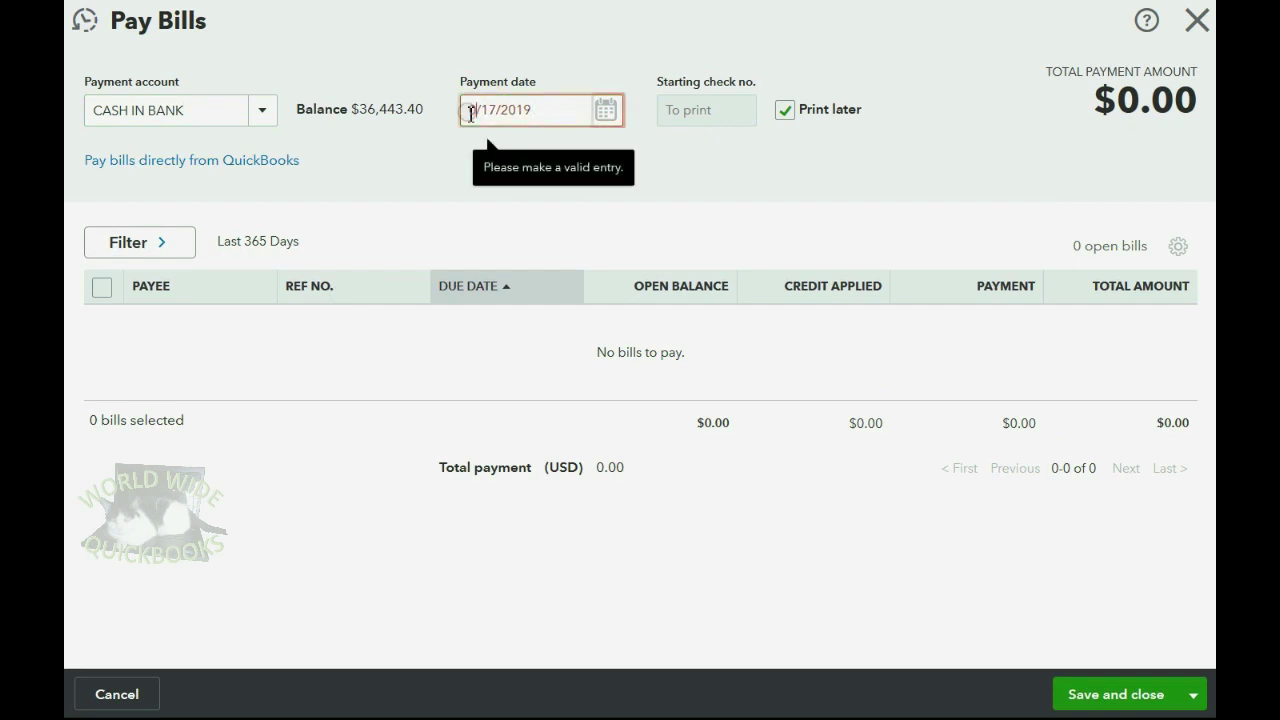
pyautogui.write('04')
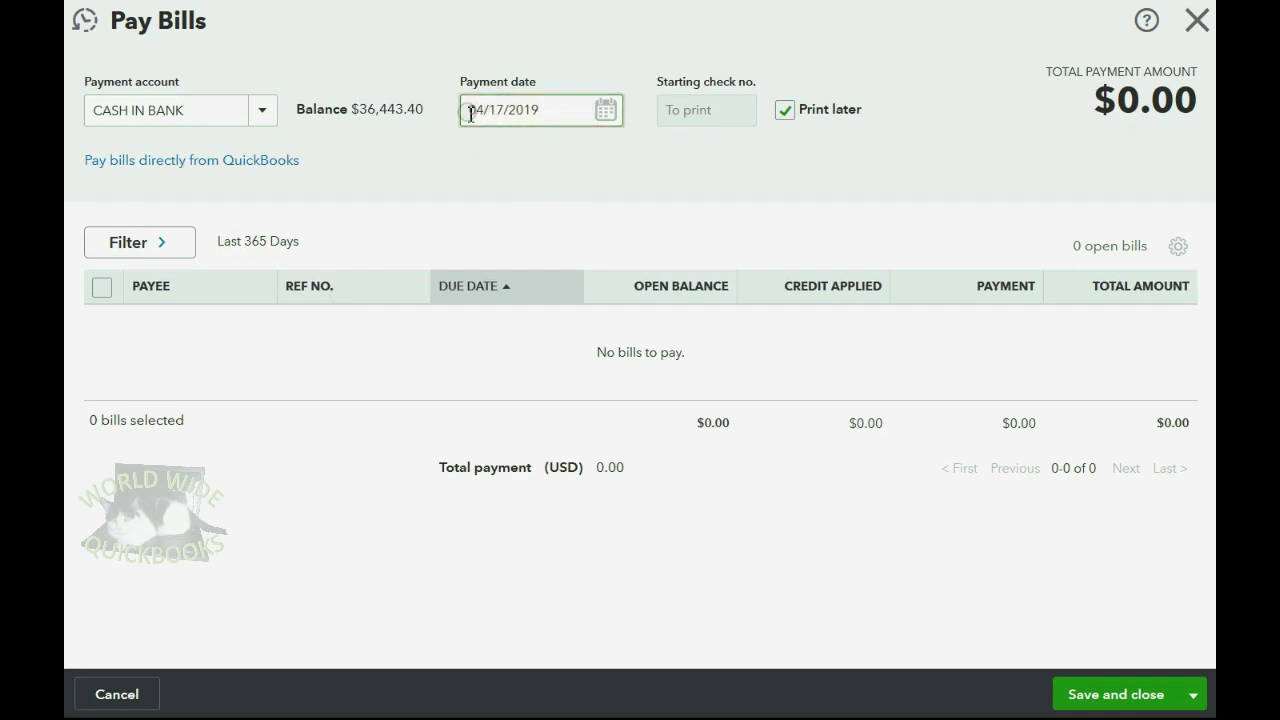
pyautogui.press('BackSpace')
pyautogui.write('7')
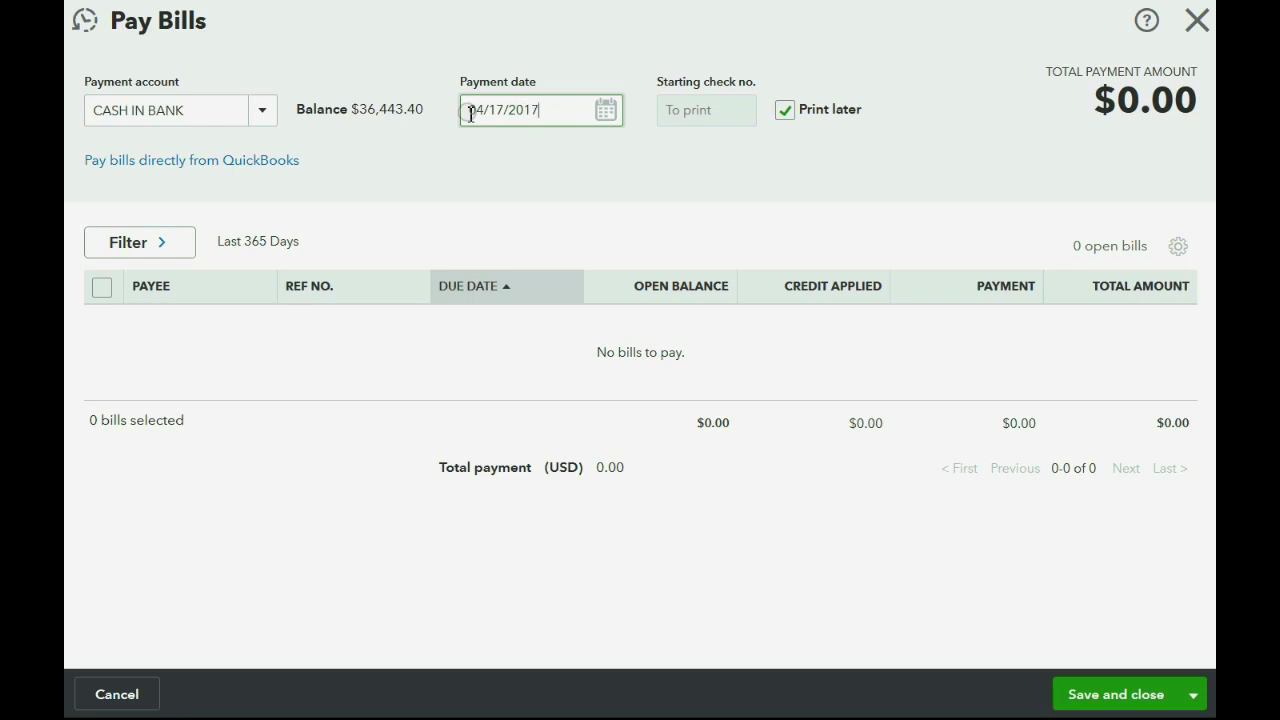
pyautogui.press('Tab')
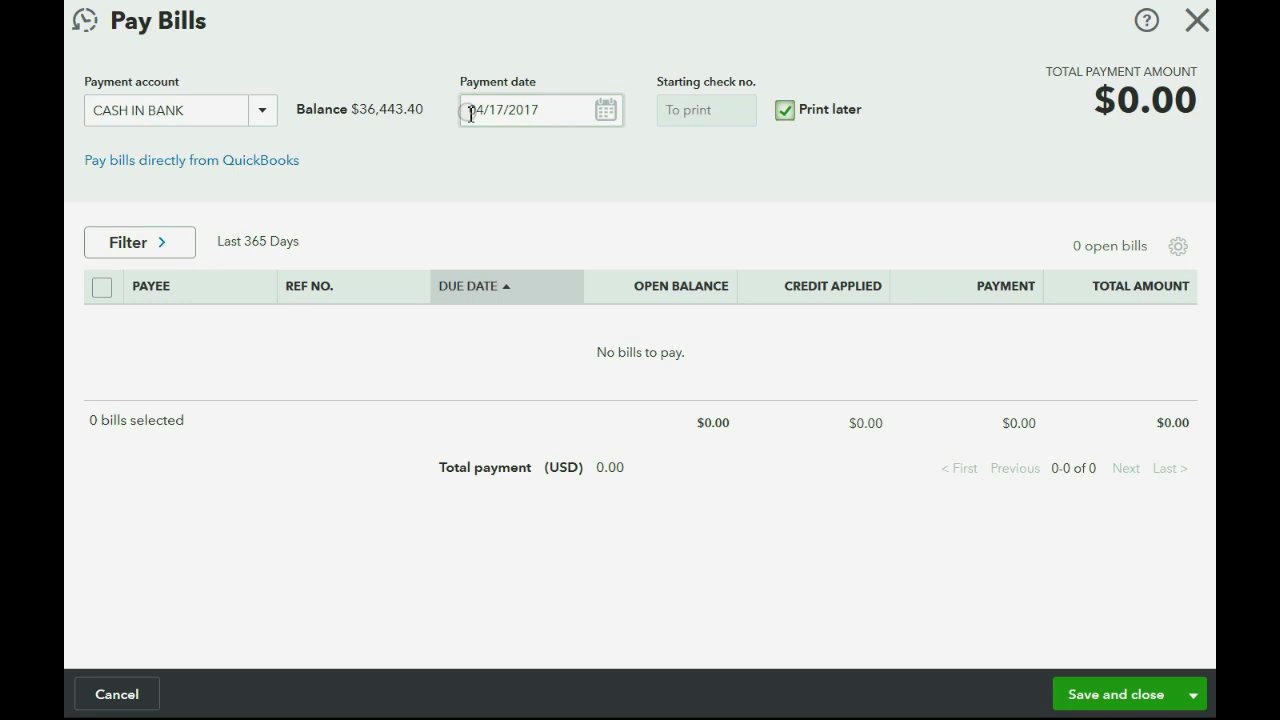
# - Filter the bills to pay to all due dates and the payee CON EDISON
pyautogui.click(178, 242)
pyautogui.click(243, 316)
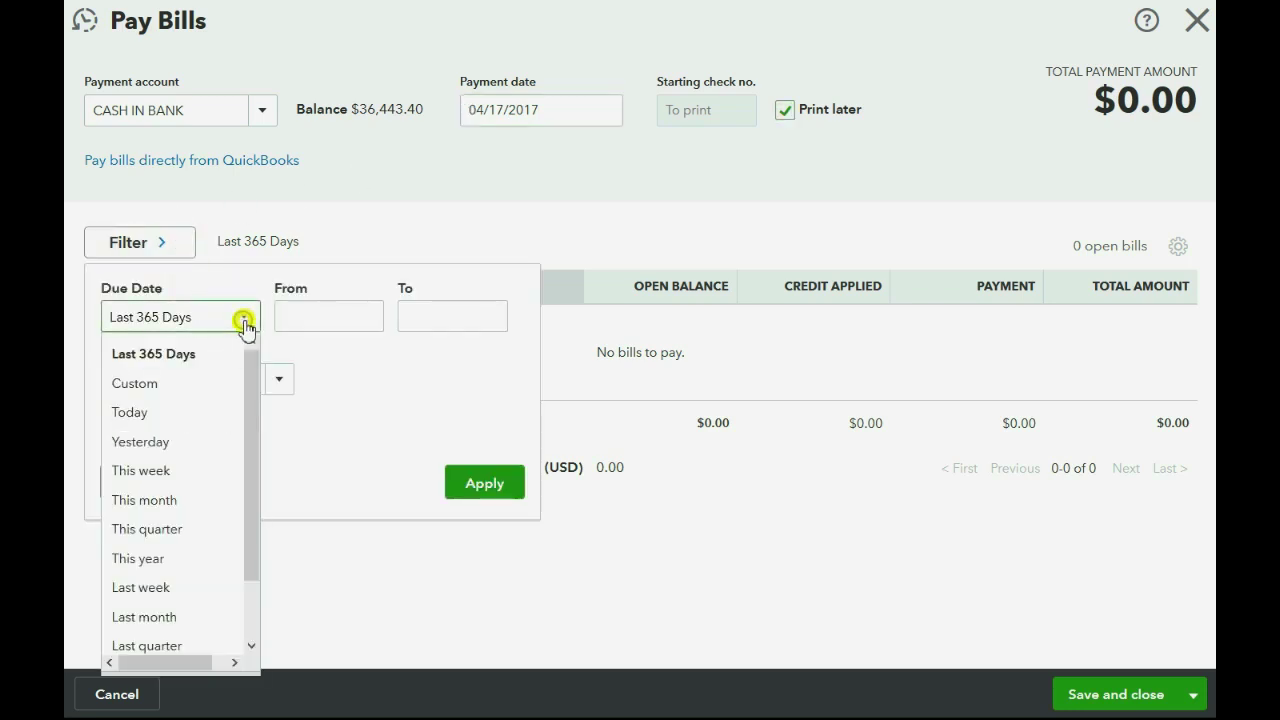
pyautogui.scroll(-1, 185, 595)
pyautogui.click(183, 636)
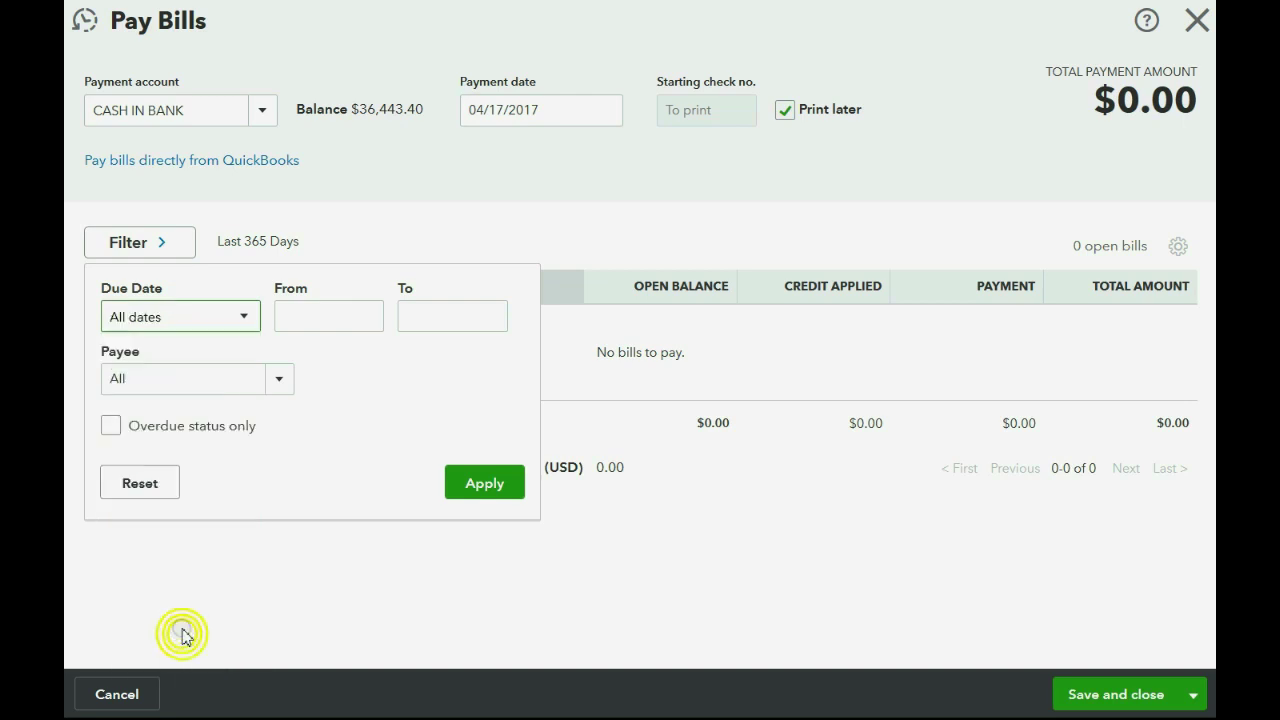
pyautogui.click(272, 386)
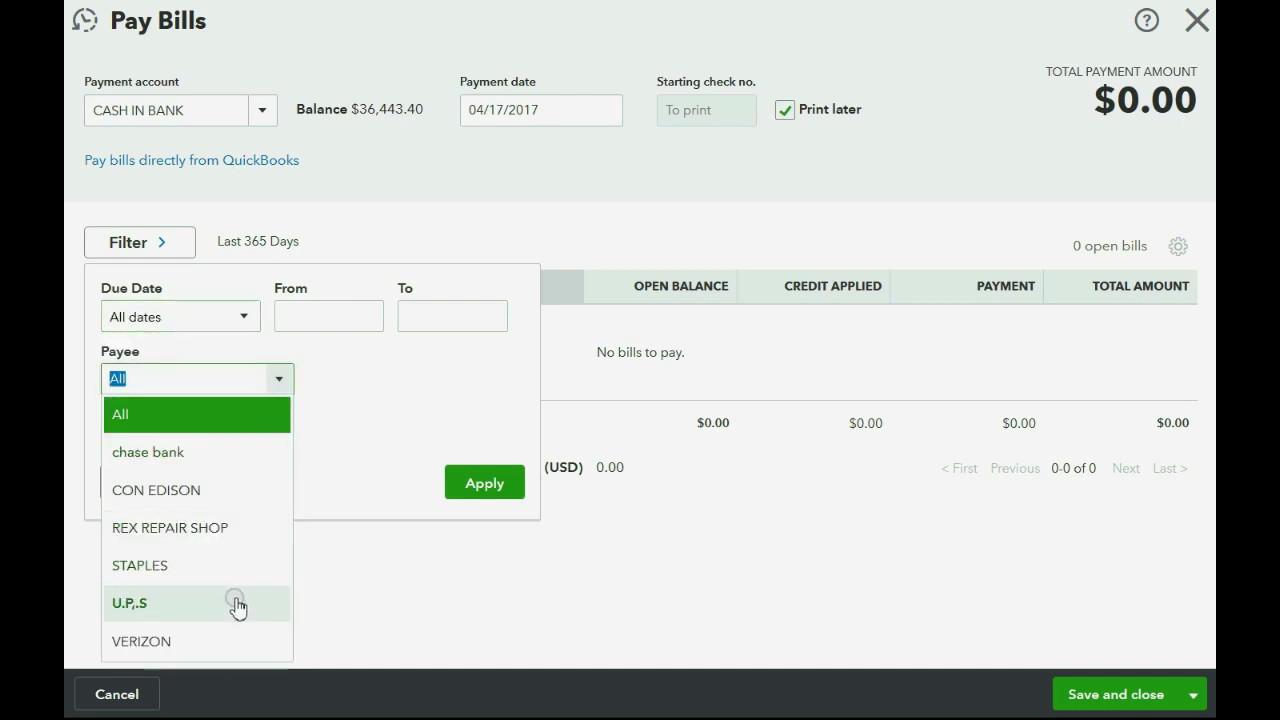
pyautogui.click(224, 500)
pyautogui.click(488, 485)
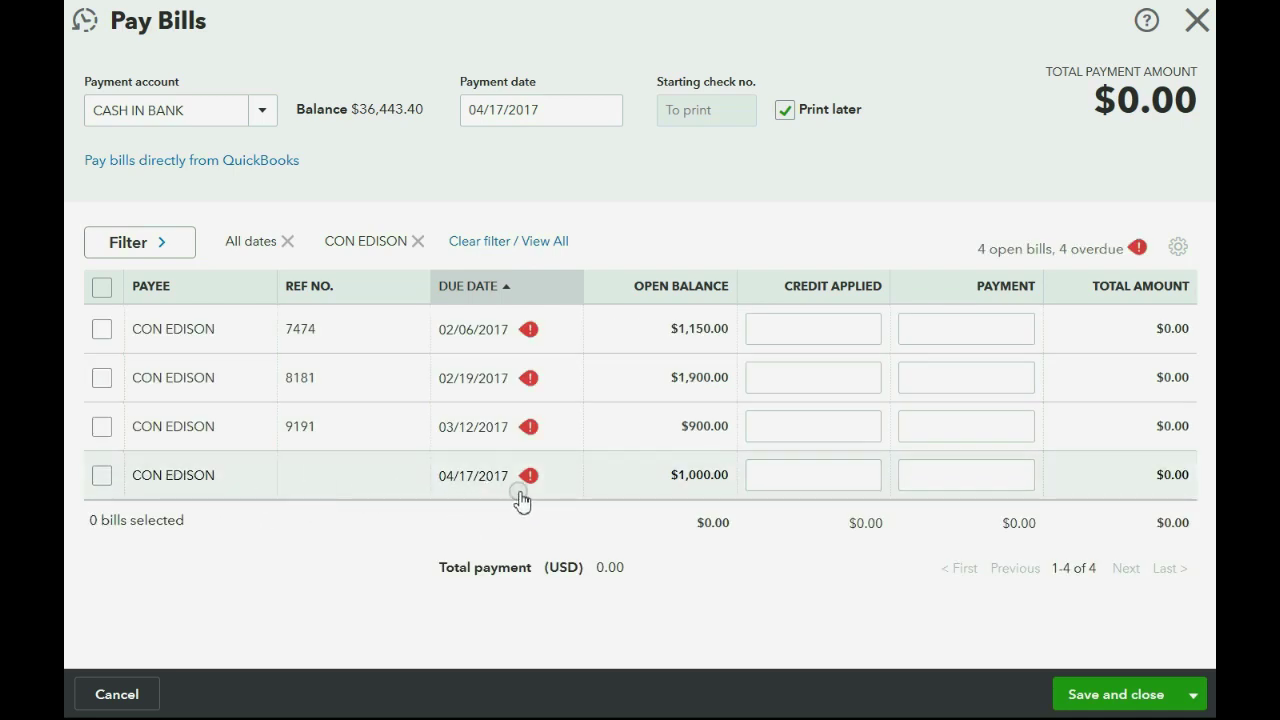
# - Select CON EDISON's 04/17/2017 entry with 1,000.00 credit applied and a 0.00 payment, and save and close the bill payment
pyautogui.click(766, 481)
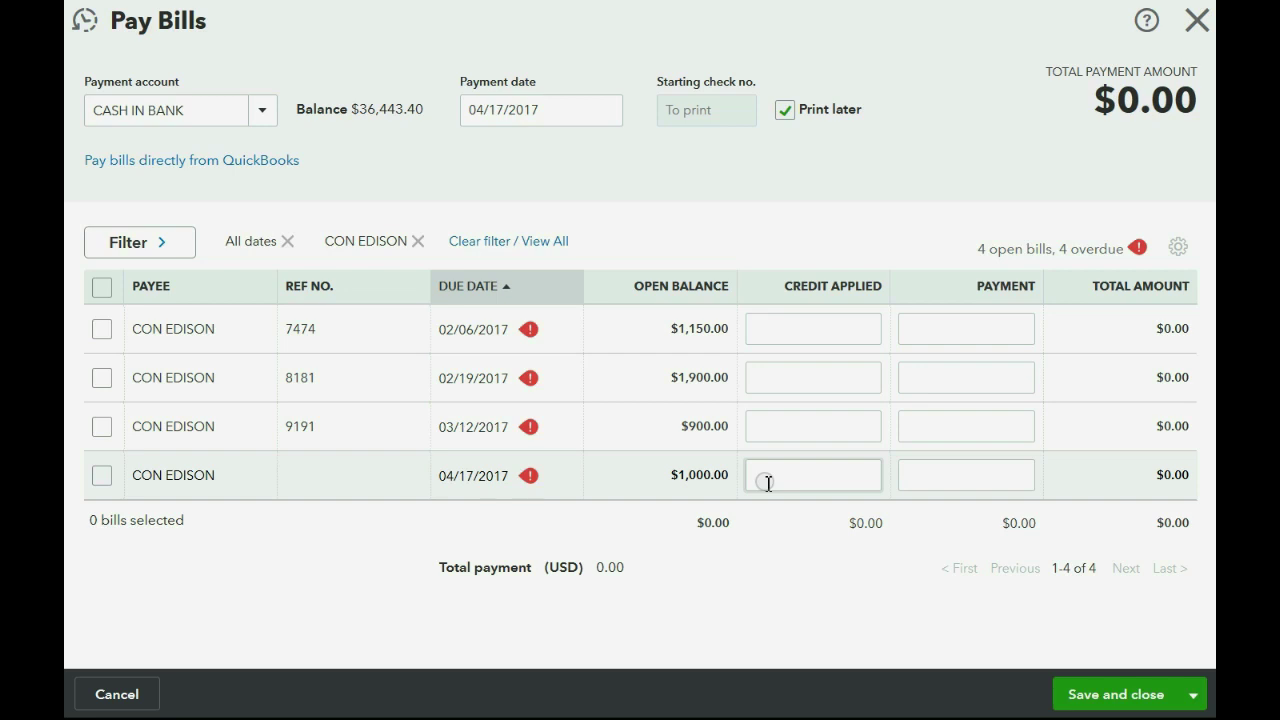
pyautogui.click(103, 477)
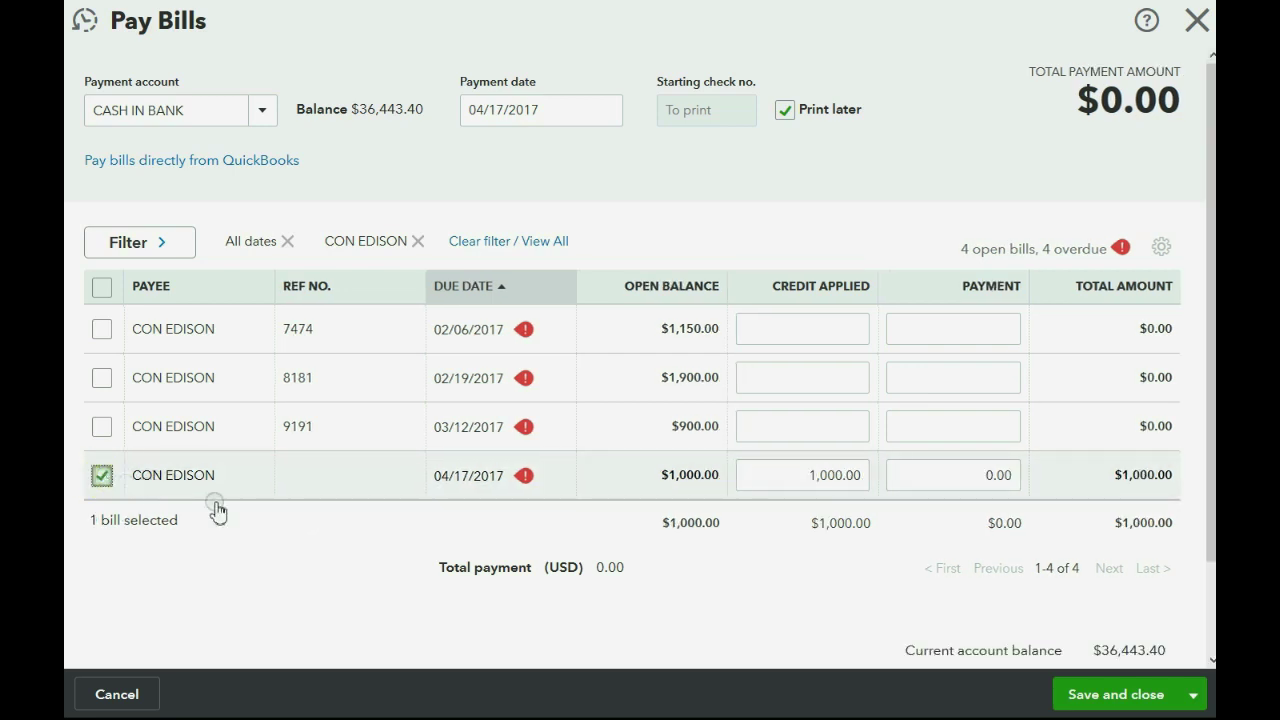
pyautogui.click(764, 478)
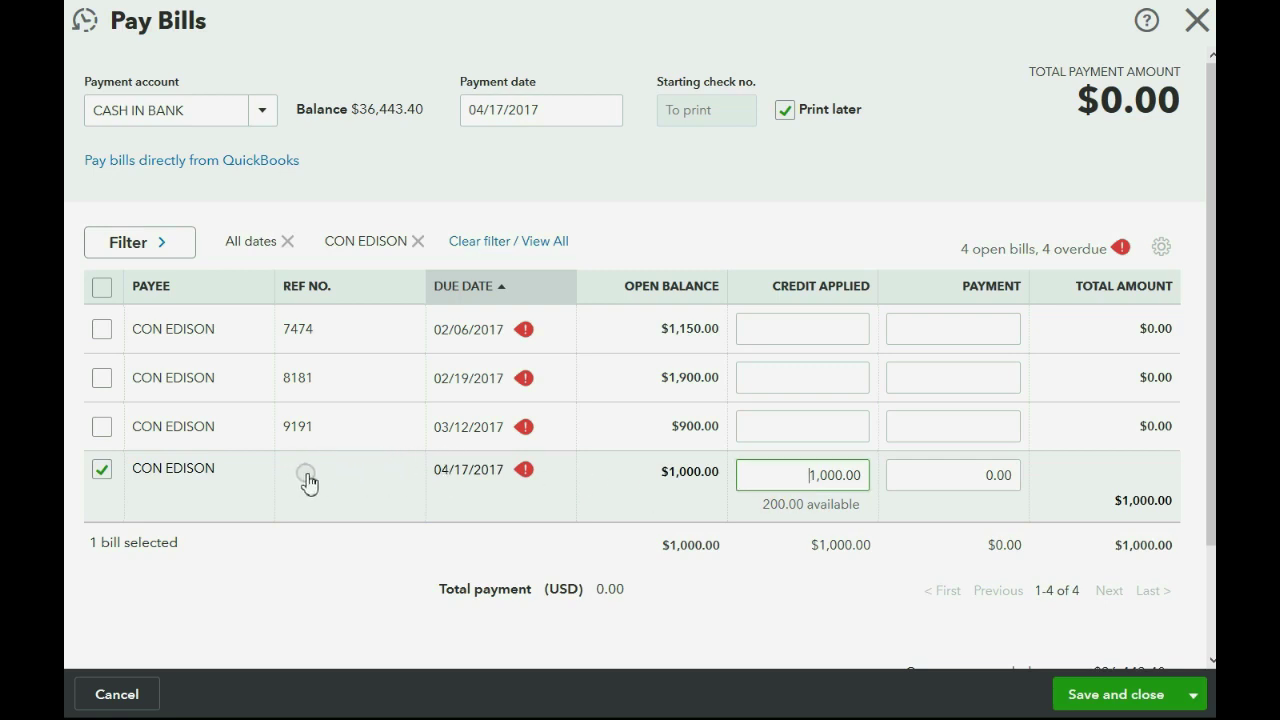
pyautogui.moveTo(794, 474); pyautogui.dragTo(868, 475)
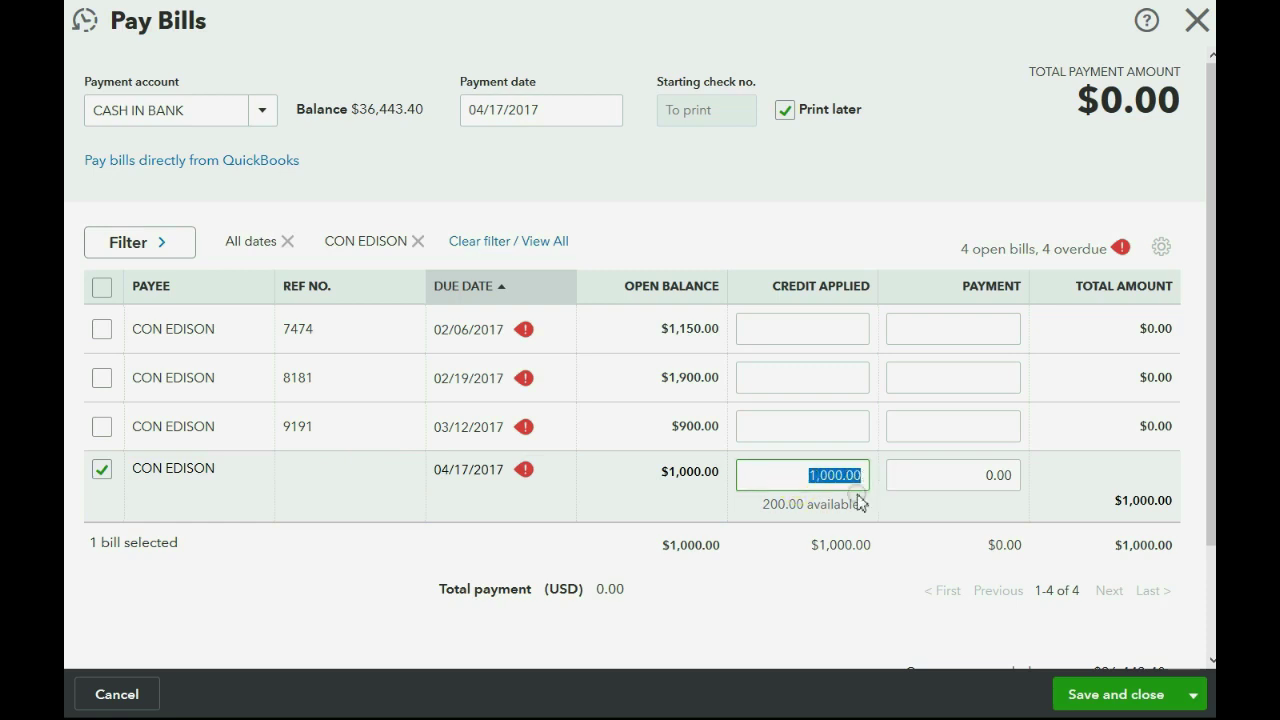
pyautogui.moveTo(758, 510); pyautogui.dragTo(811, 510)
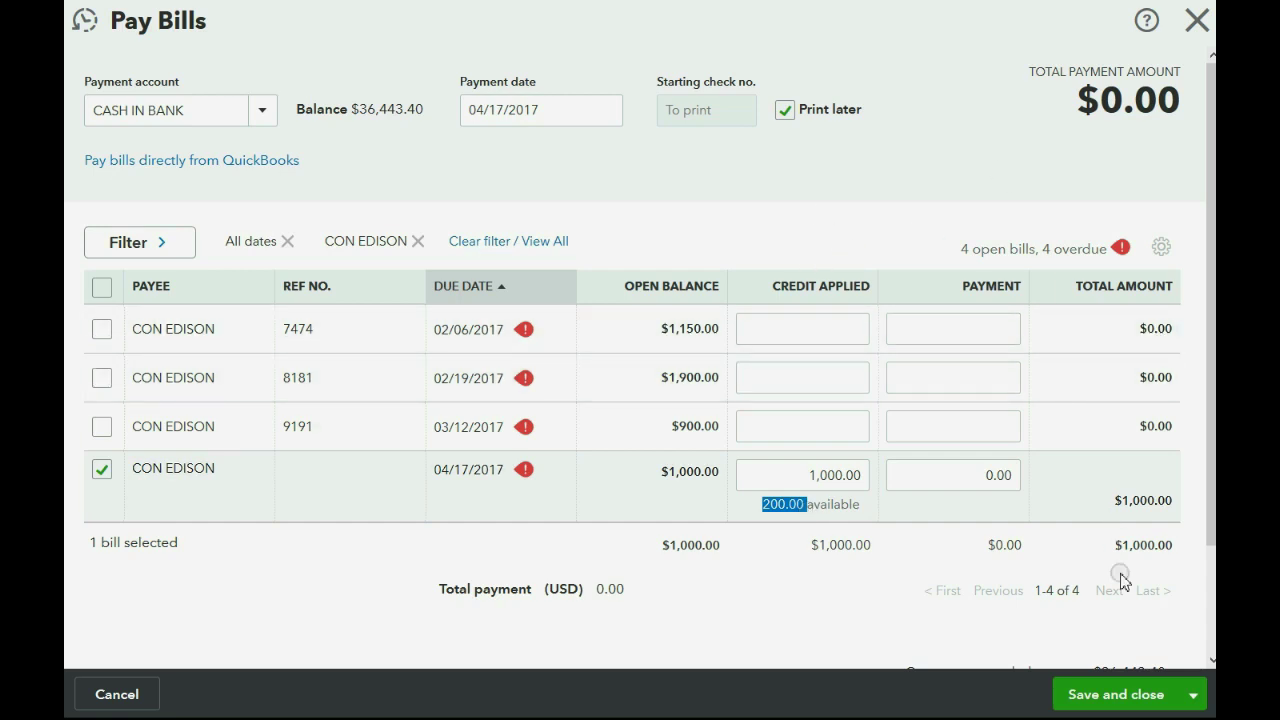
pyautogui.click(1090, 694)
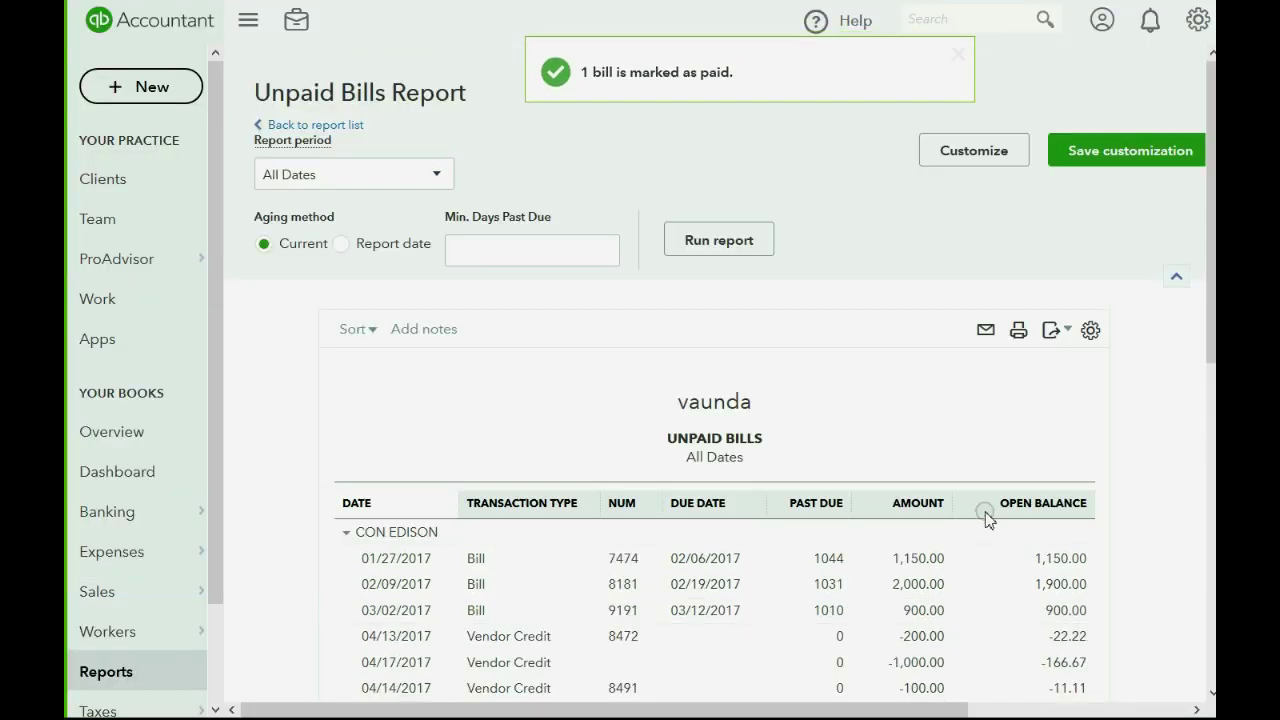
pyautogui.scroll(-2, 986, 514)
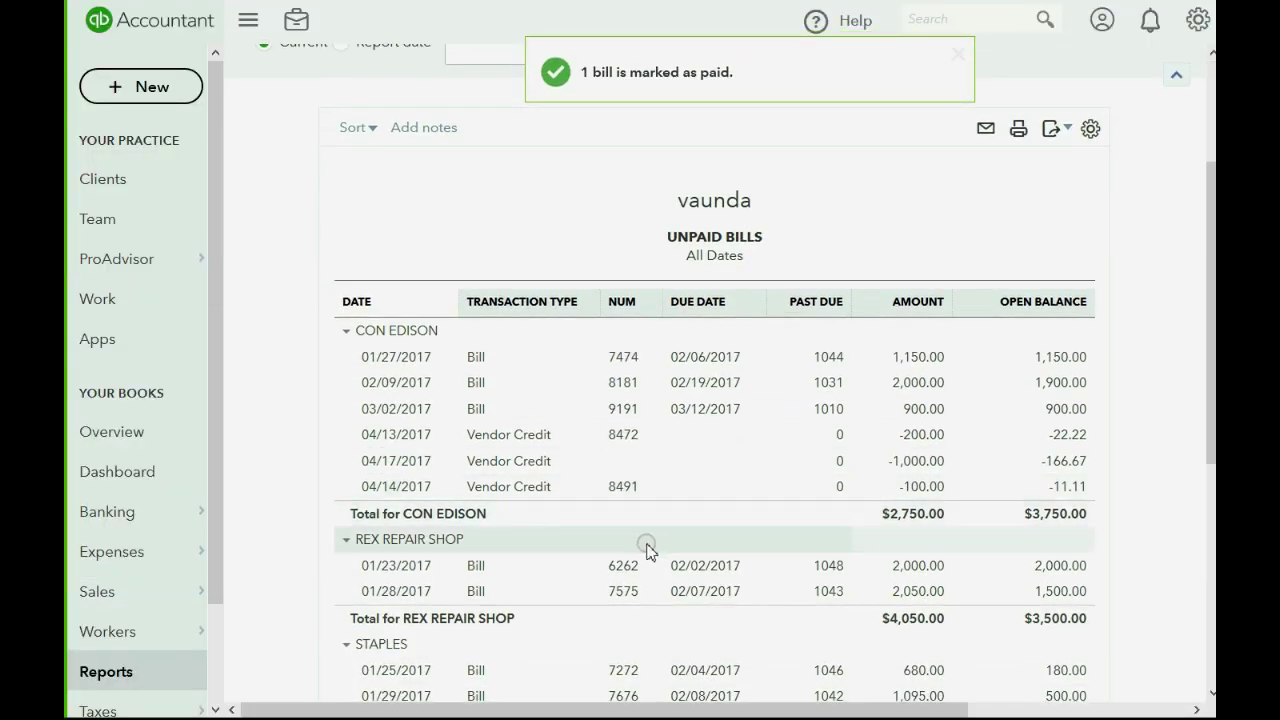